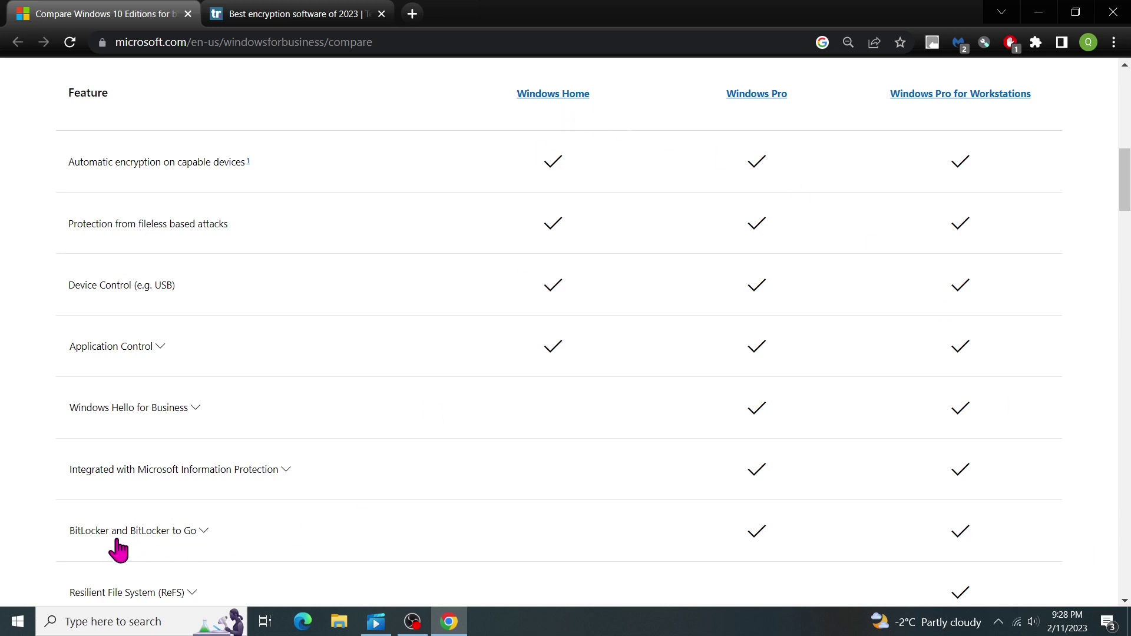
Step: Expand the BitLocker and BitLocker to Go details, then move to the encryption software review page
click(205, 534)
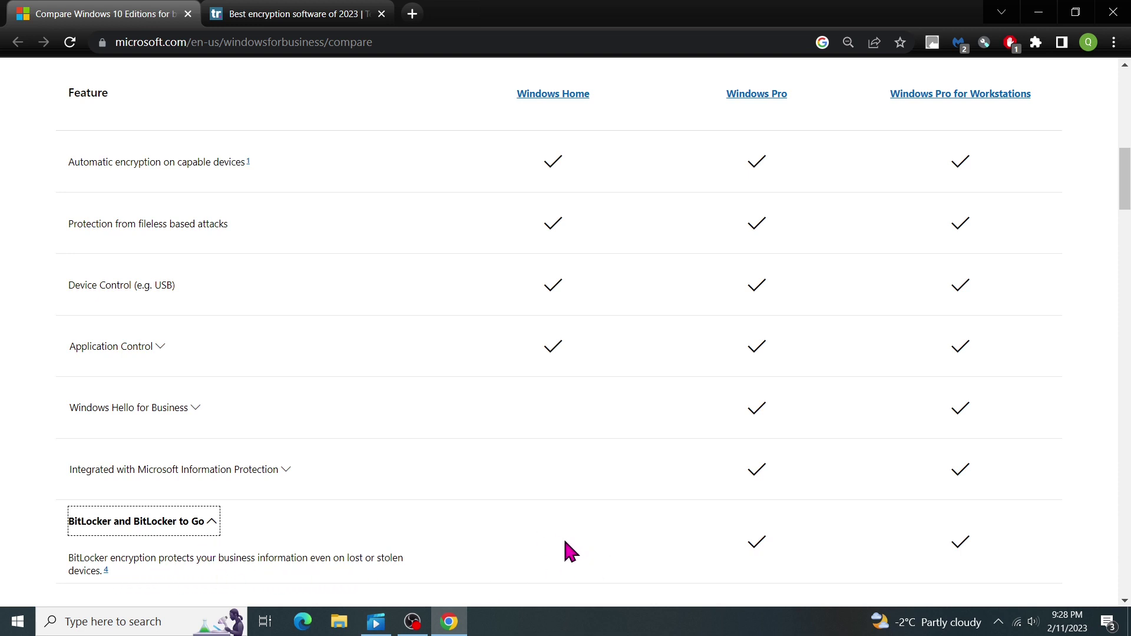
click(321, 15)
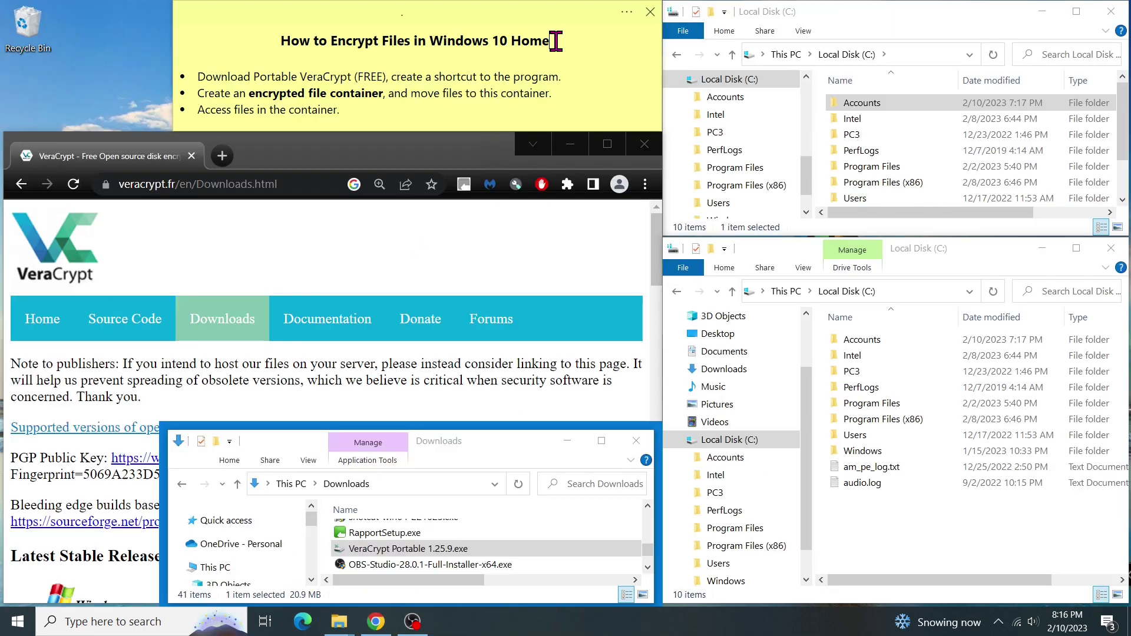
drag(555, 42, 277, 41)
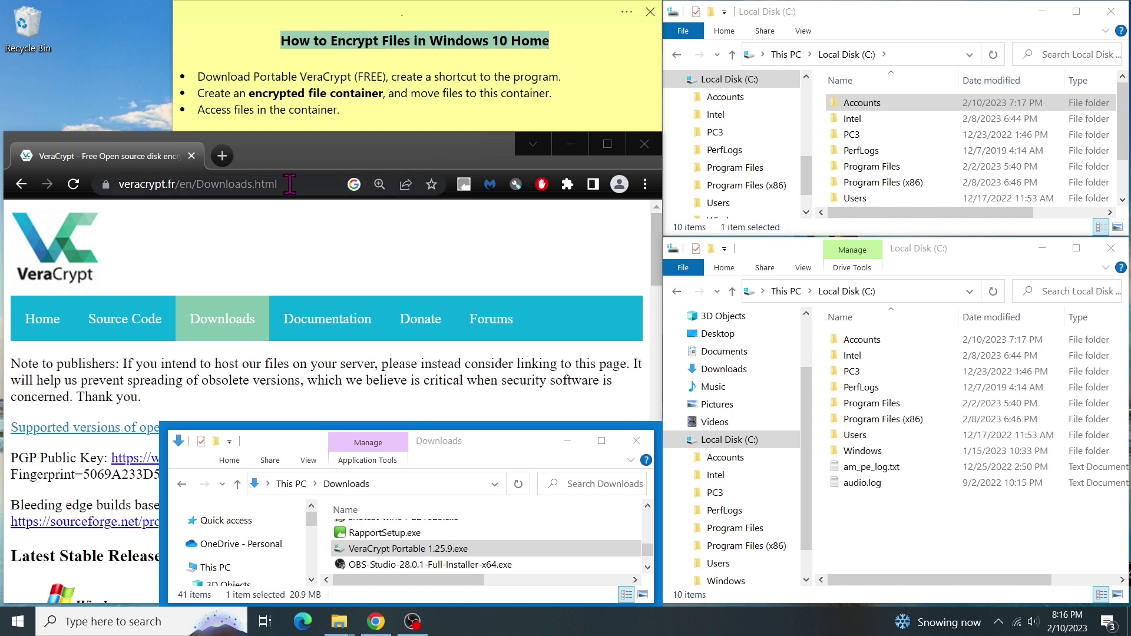
Step: Bring the veracrypt.fr Downloads page forward and scroll to the Latest Stable Release 1.25.9 links
click(344, 184)
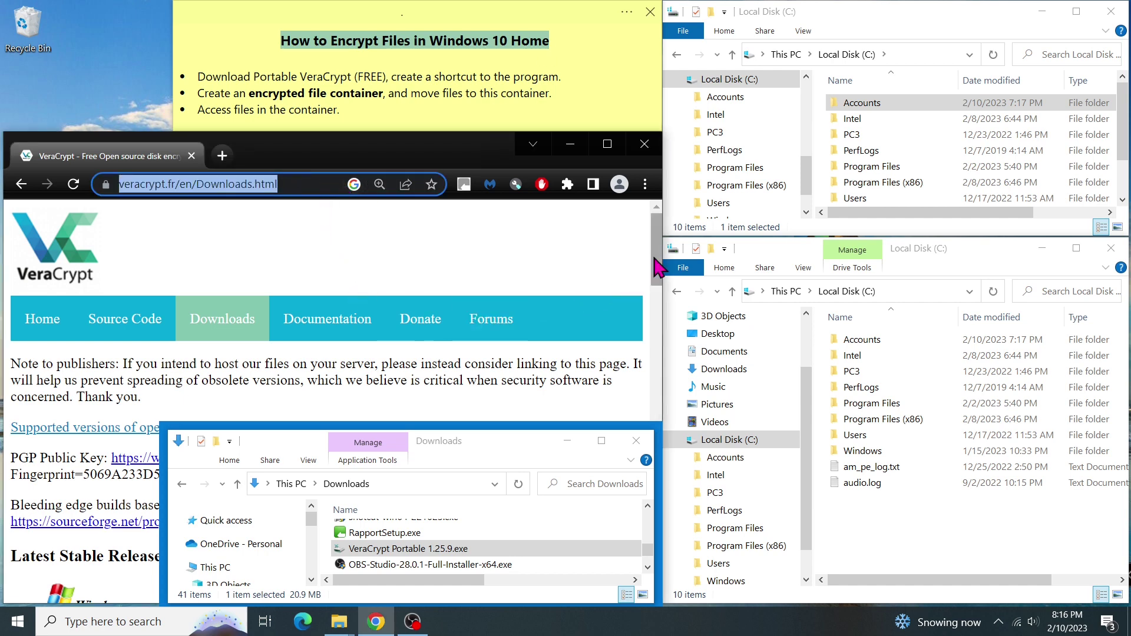
drag(655, 259, 639, 327)
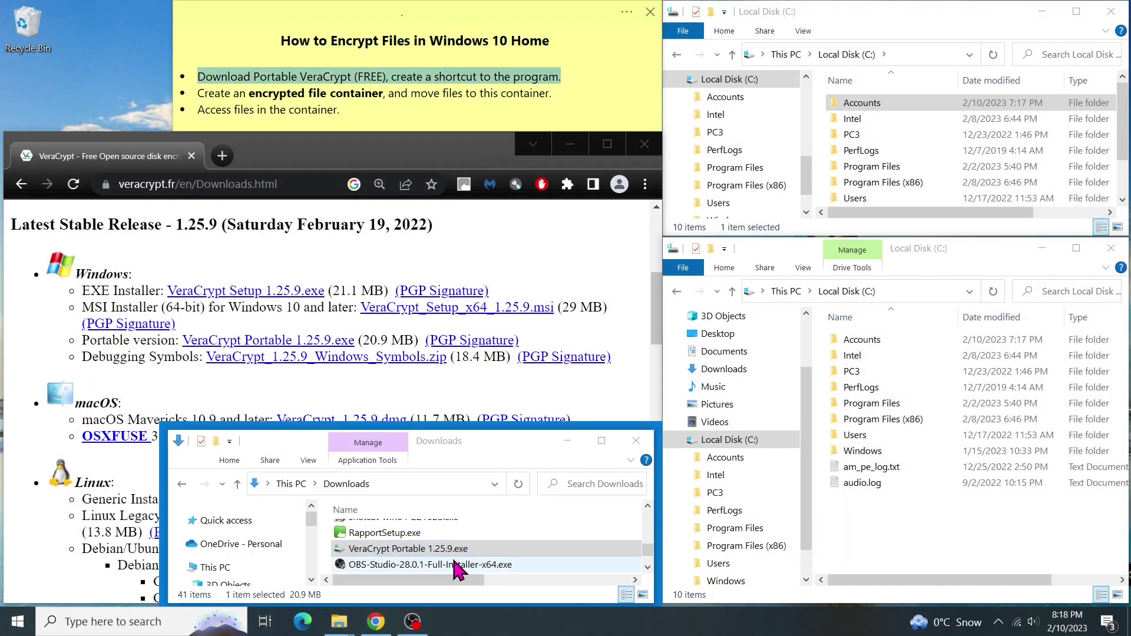
click(884, 527)
Step: Create a new folder named Vera on Local Disk (C:)
click(751, 443)
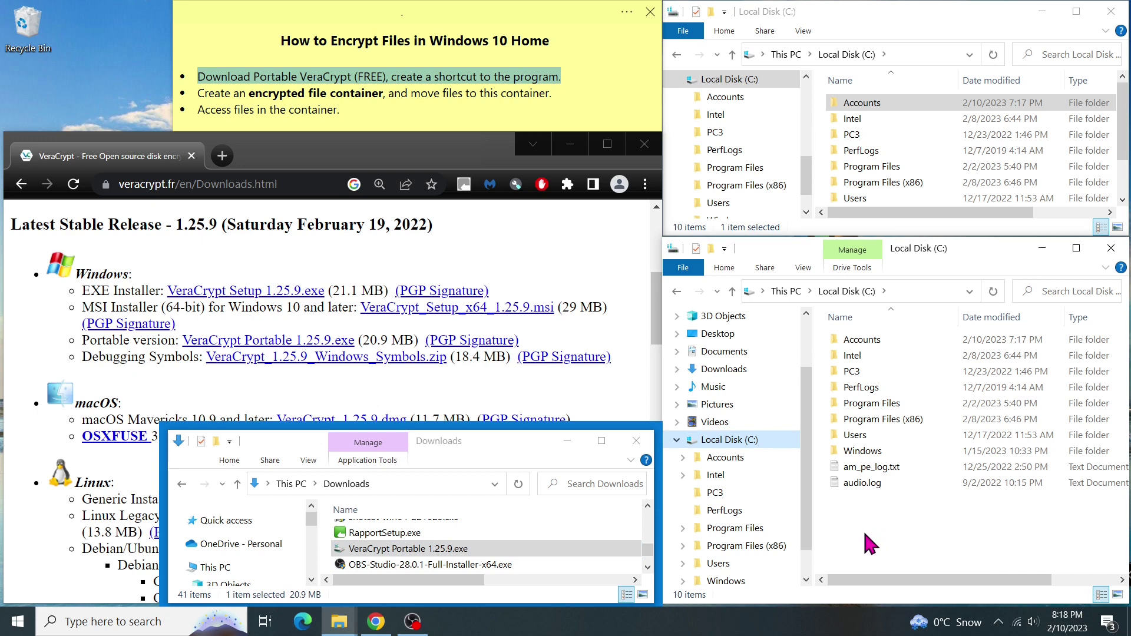
right_click(859, 507)
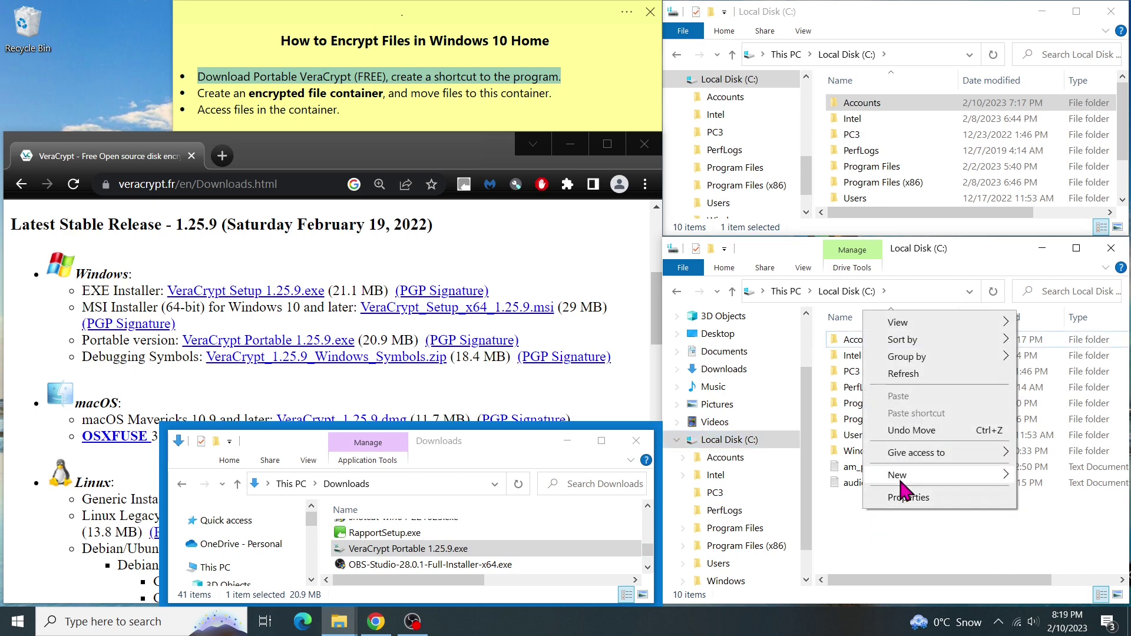
mouse_move(910, 477)
click(1048, 480)
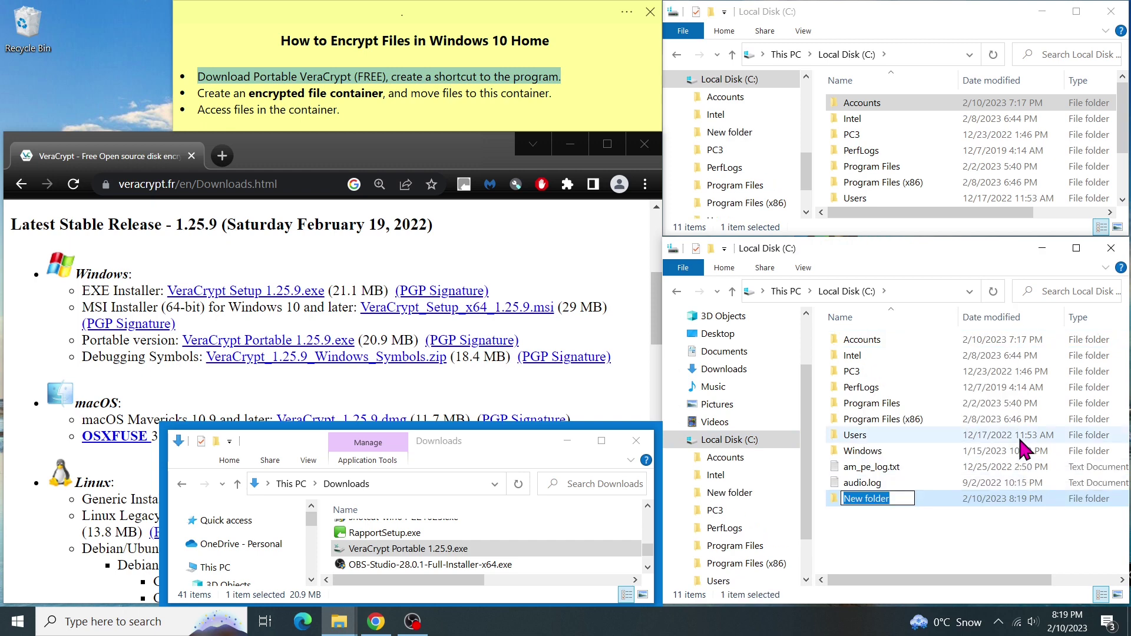
text(Vera)
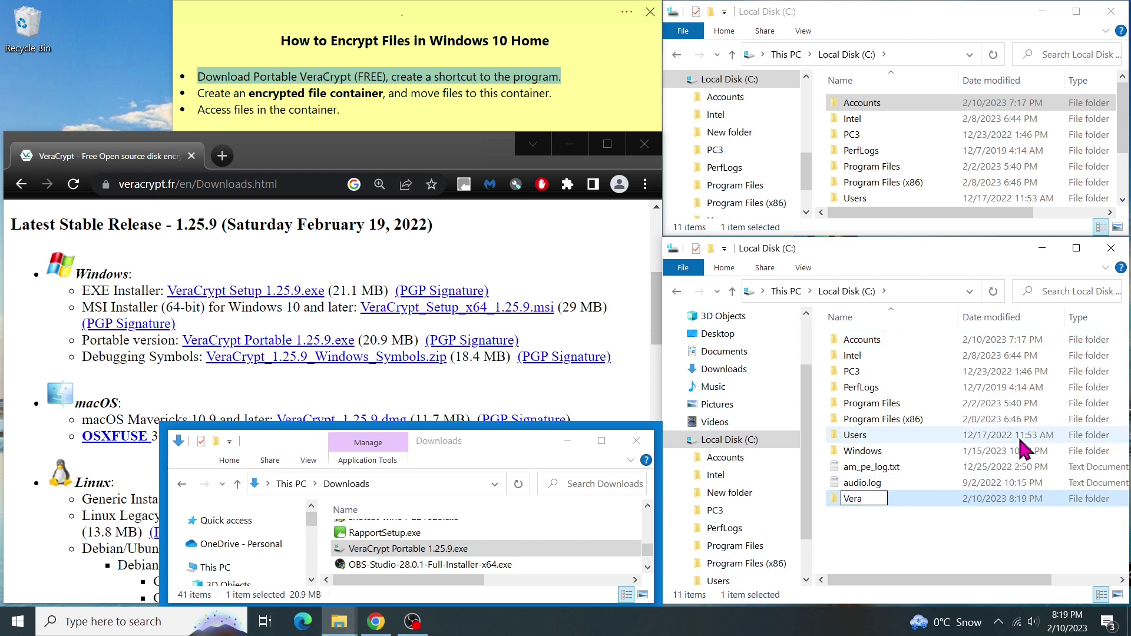
click(887, 529)
Step: Paste a copy of VeraCrypt Portable 1.25.9.exe into the Vera folder
double_click(883, 499)
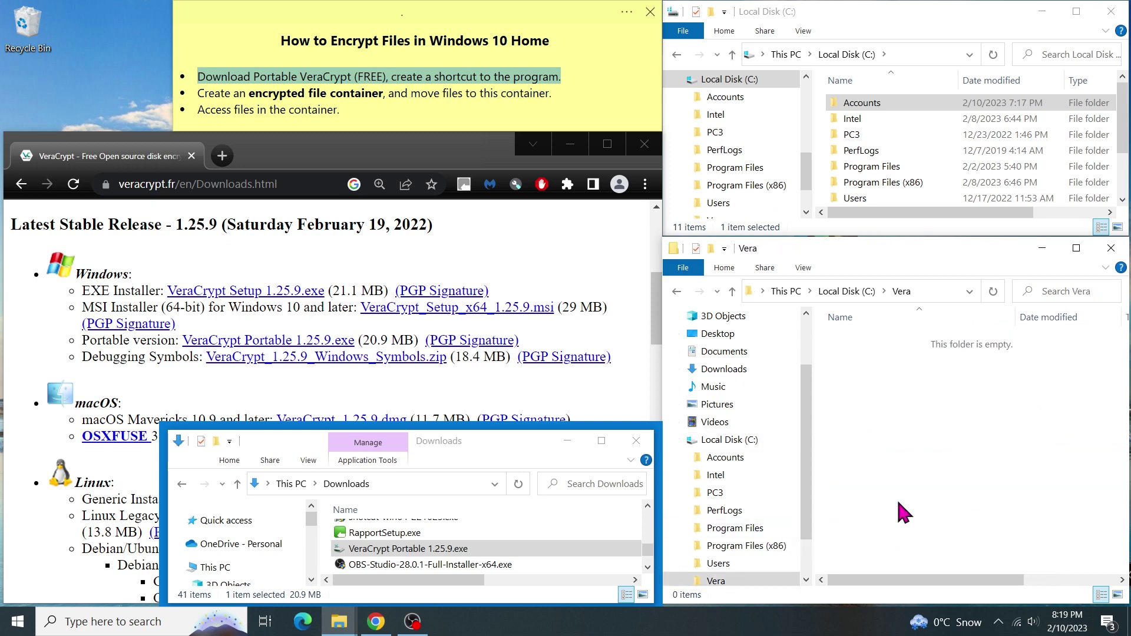
click(489, 548)
right_click(877, 387)
click(925, 277)
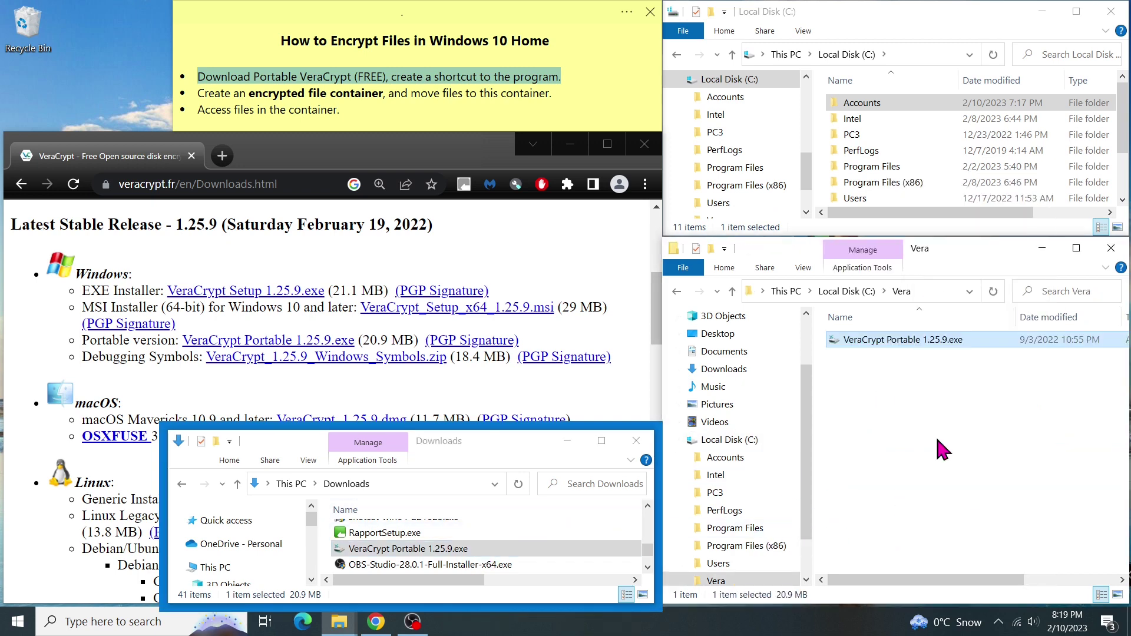
Step: Run the portable installer, accept the license, and extract directly into C:\Vera without the extra subfolder
double_click(965, 339)
click(586, 347)
click(456, 397)
drag(502, 453, 424, 454)
click(665, 432)
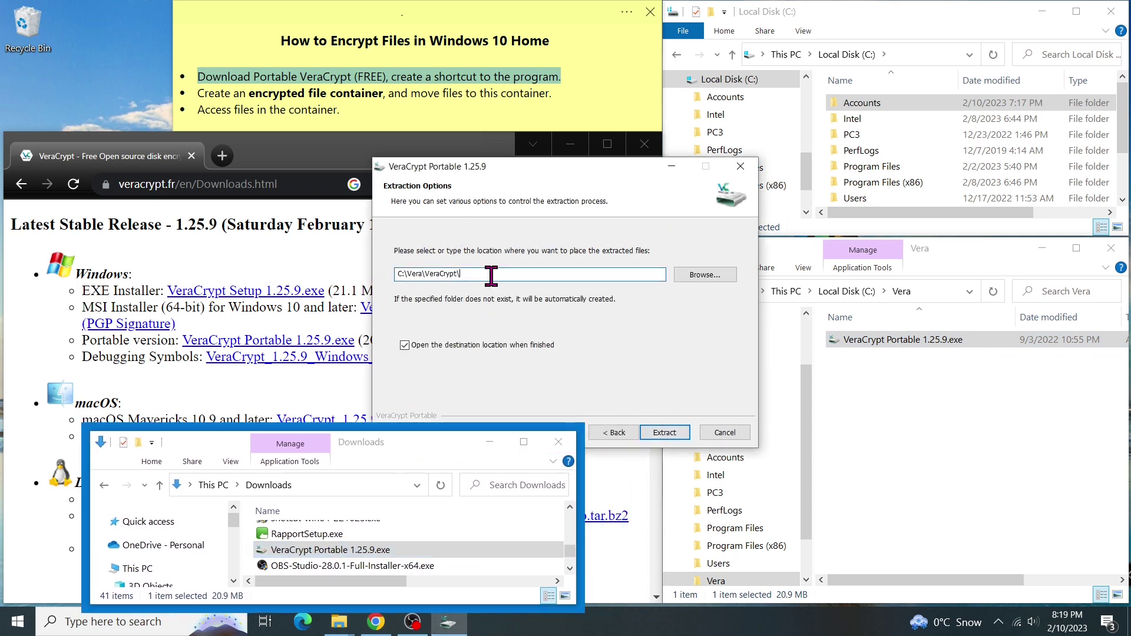
drag(492, 275, 422, 274)
key(BackSpace)
click(665, 433)
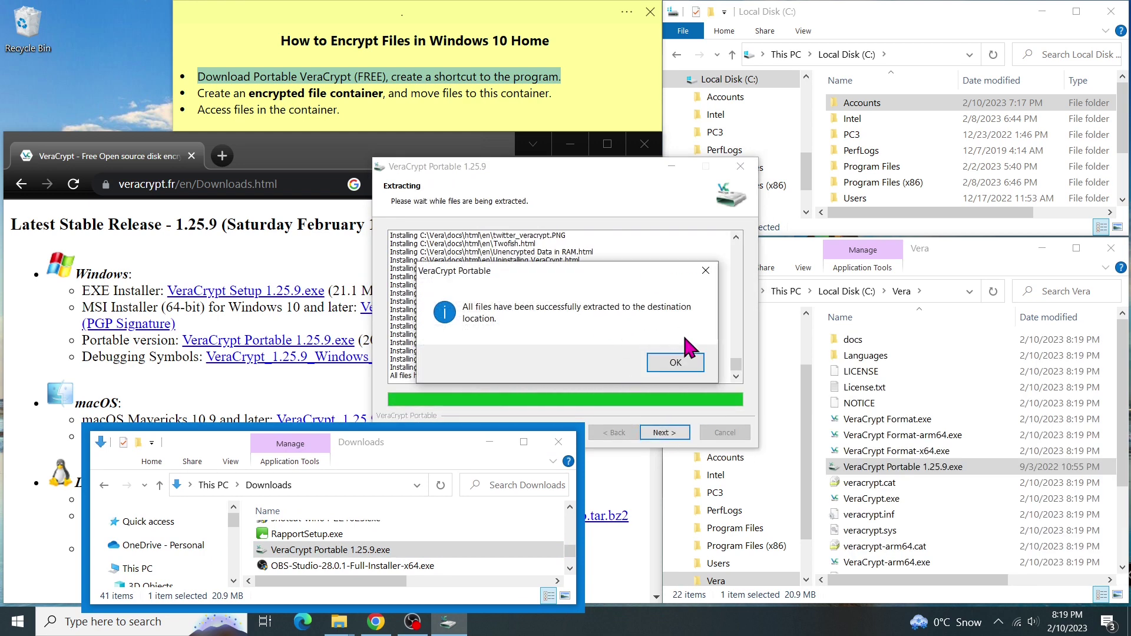
click(681, 362)
click(682, 434)
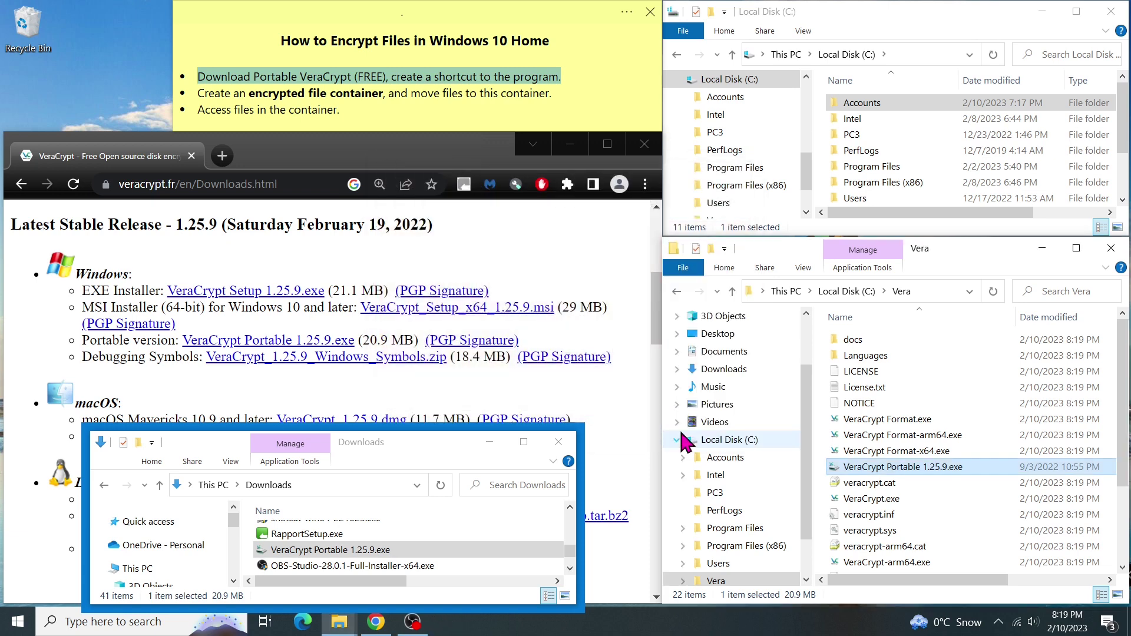
drag(1124, 447, 1124, 521)
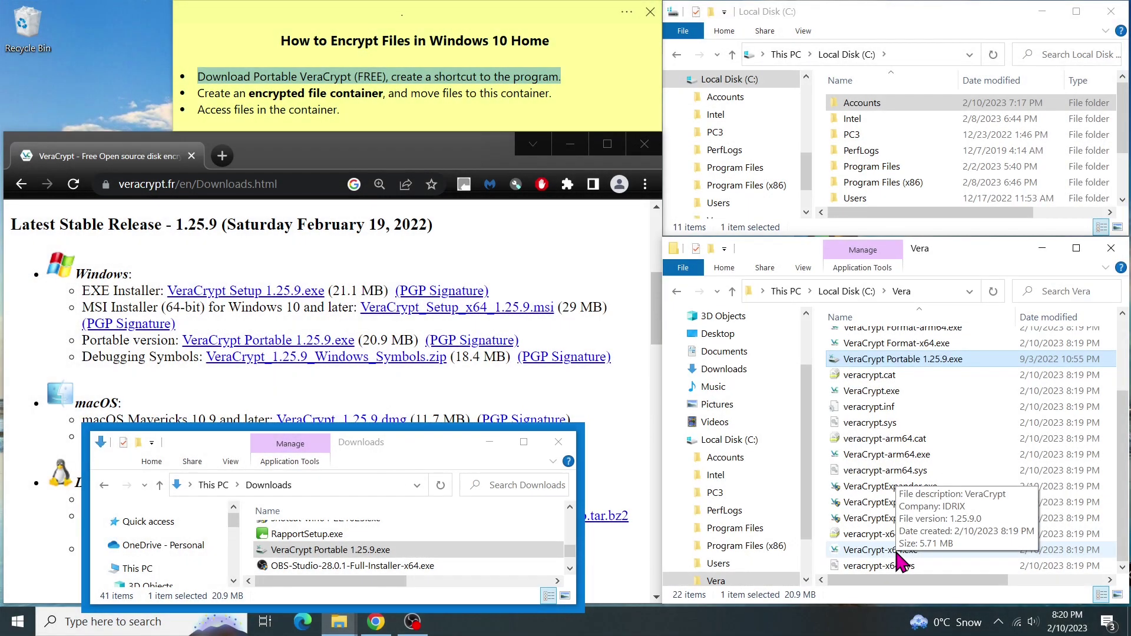
Step: Start a new desktop shortcut targeting C:\Vera\VeraCrypt-x64.exe
click(898, 551)
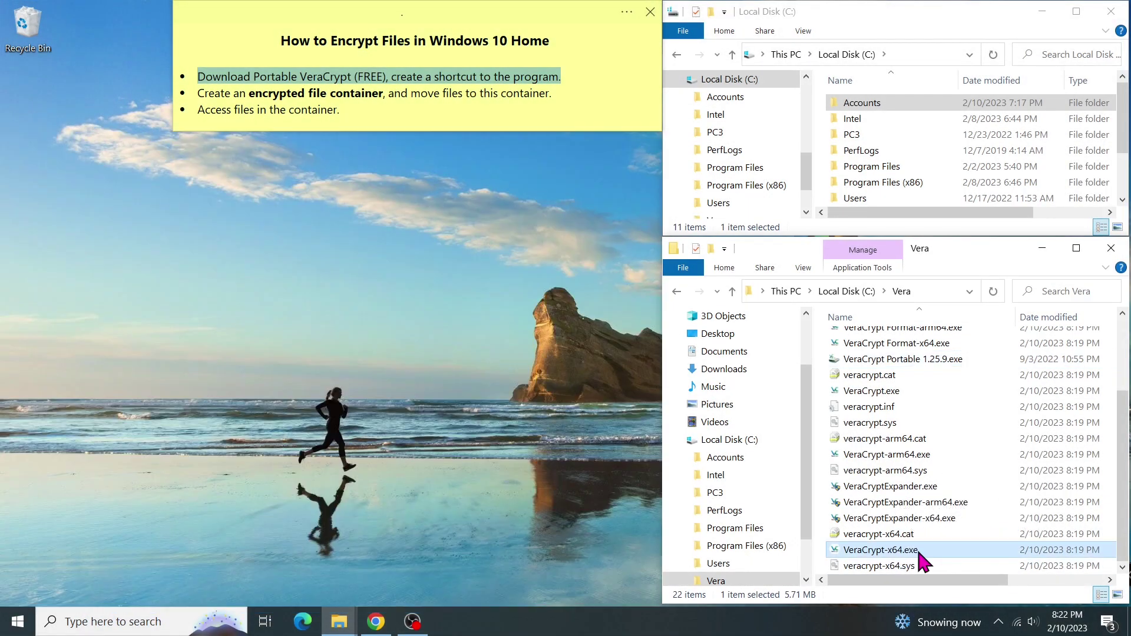
right_click(111, 47)
mouse_move(187, 193)
click(346, 214)
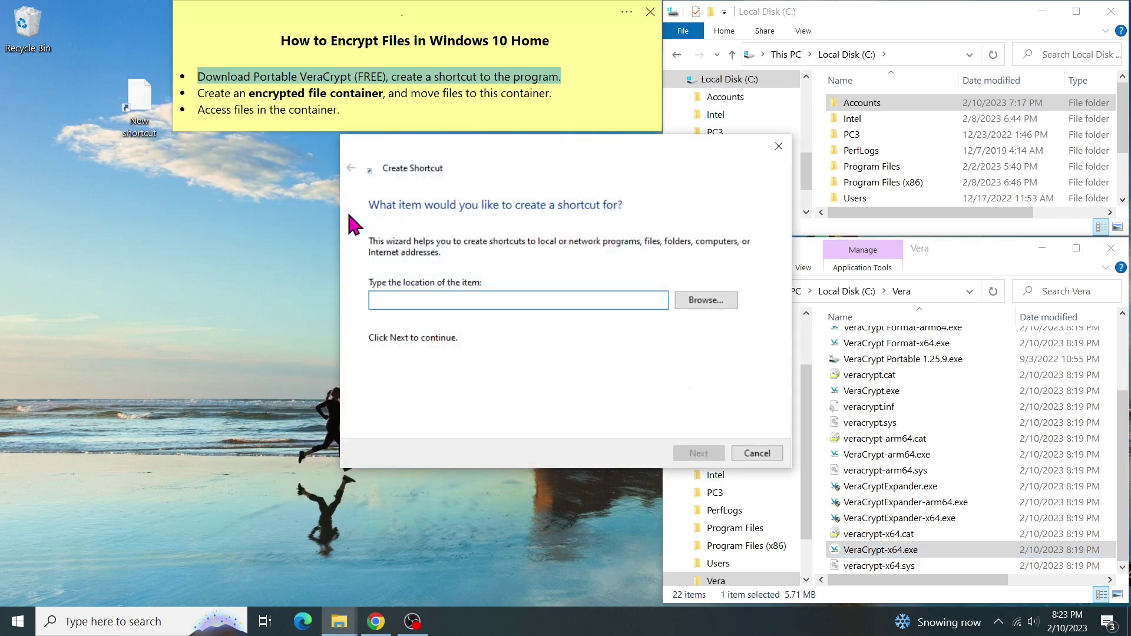
click(705, 300)
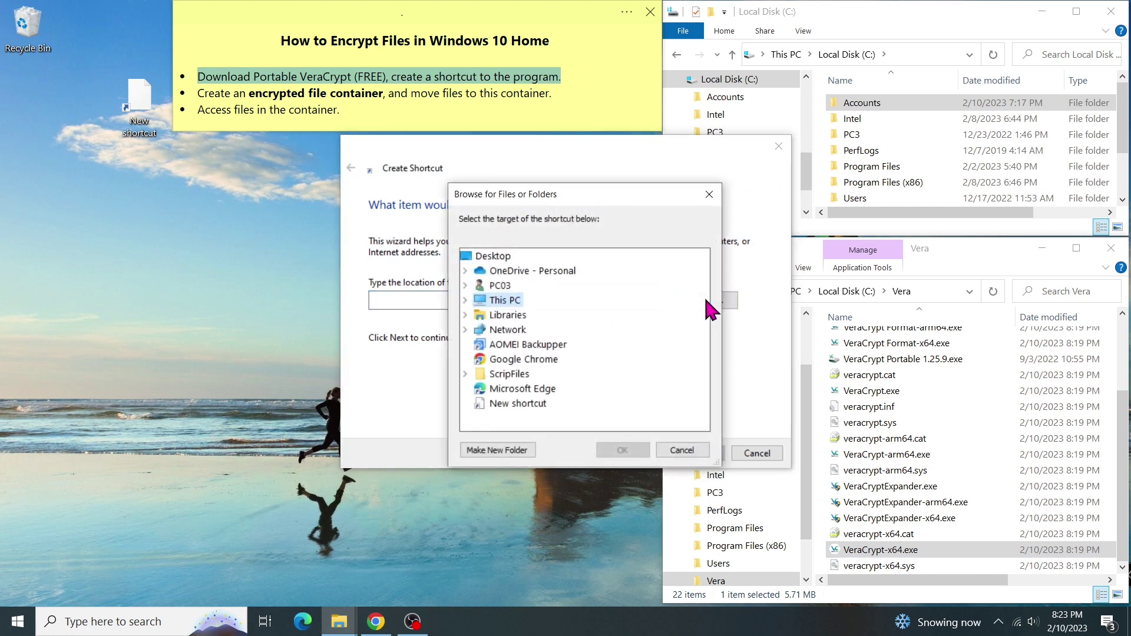
click(464, 299)
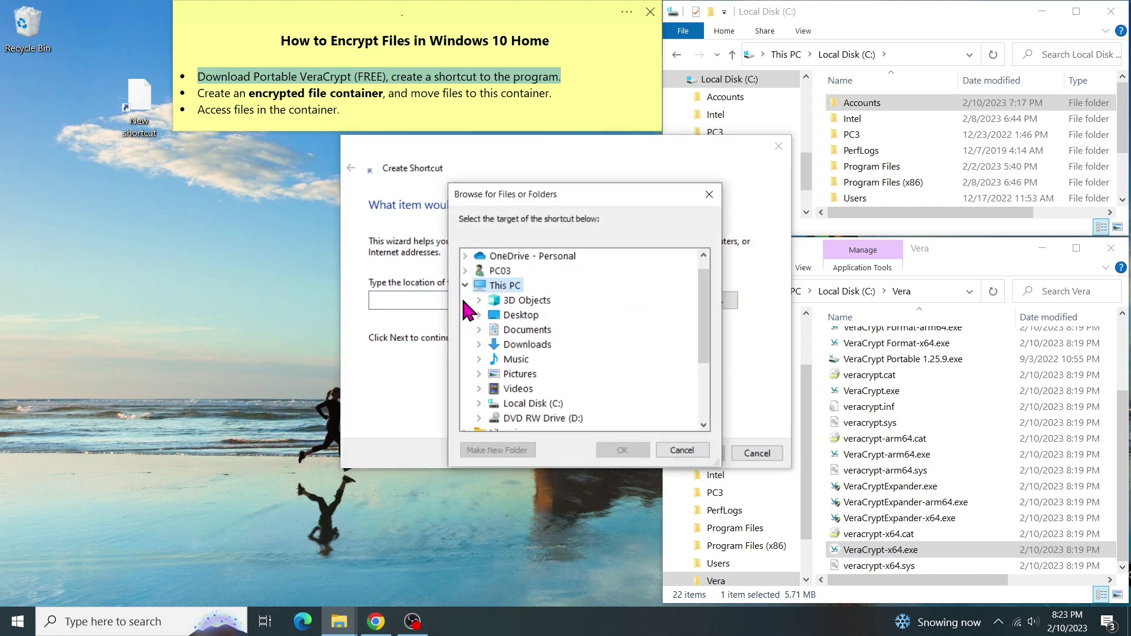
click(478, 404)
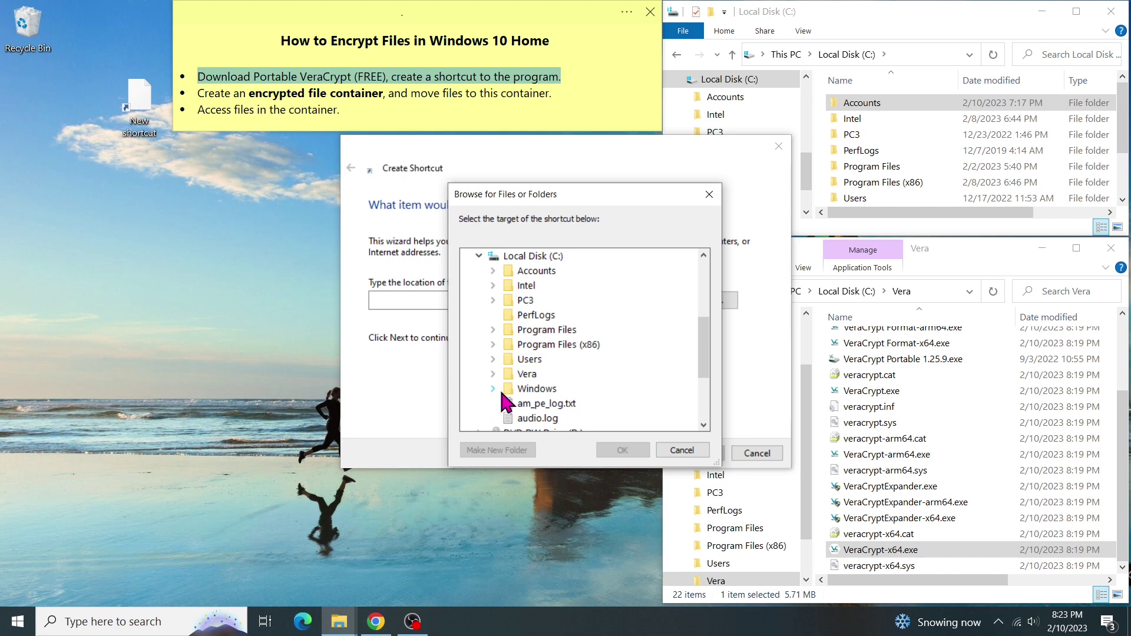
double_click(517, 375)
drag(705, 330, 705, 379)
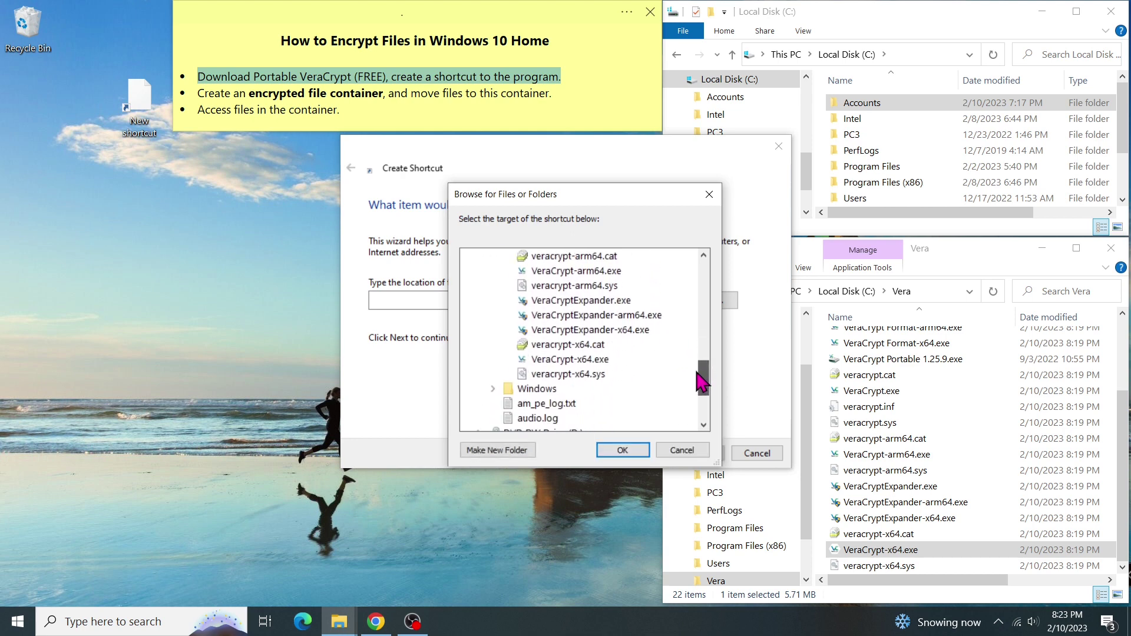
click(607, 369)
click(636, 452)
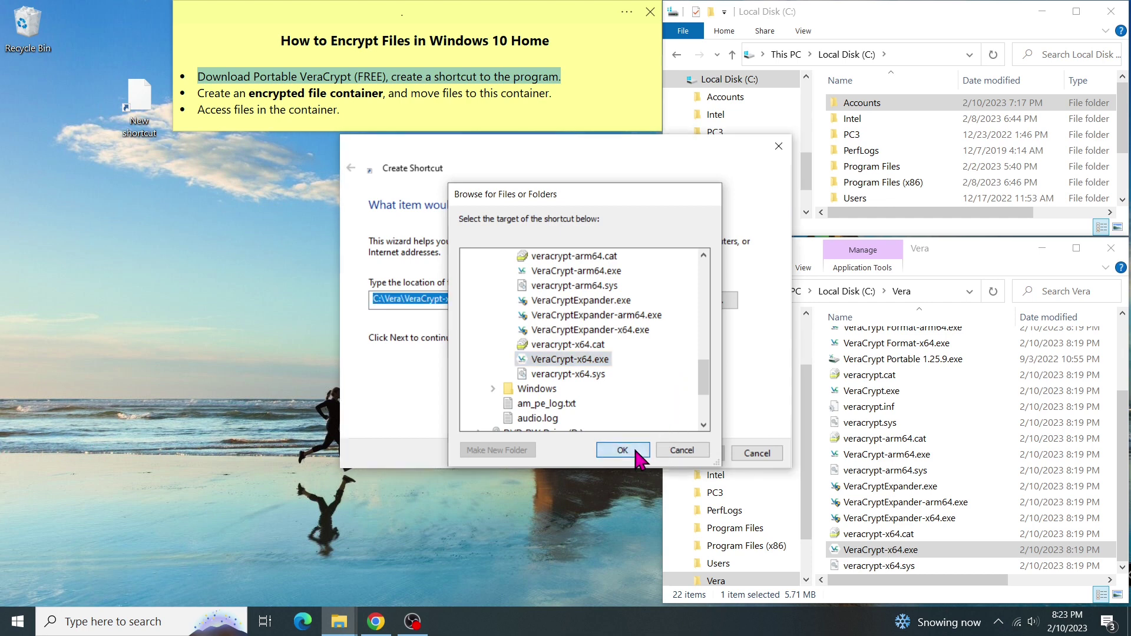
Step: Name the shortcut VeraCrypt by deleting the file extension
click(699, 457)
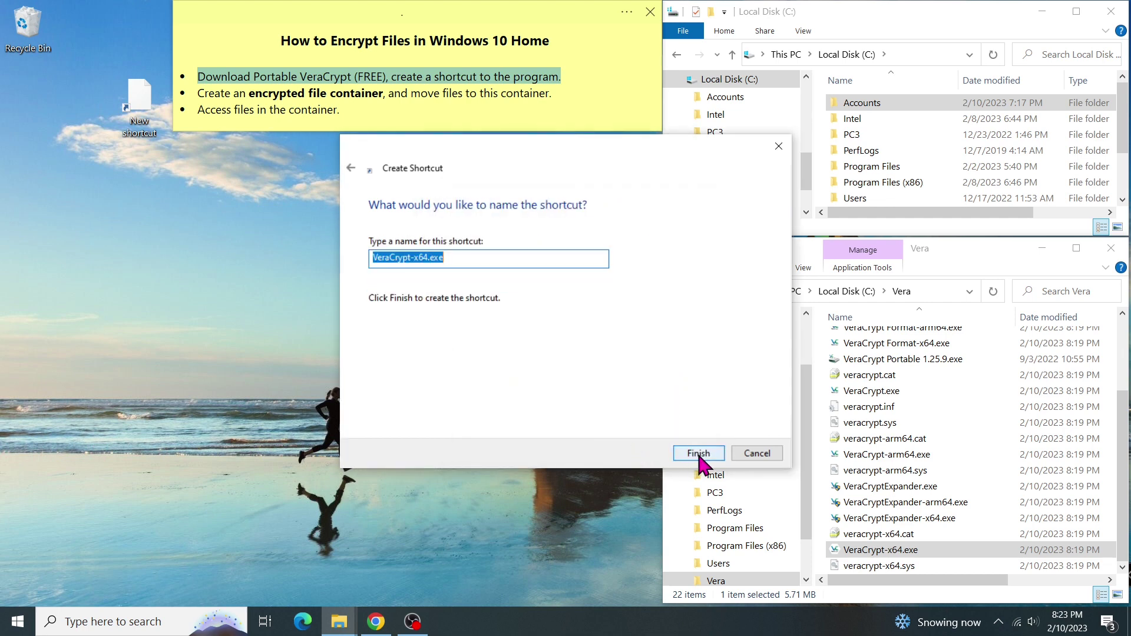
click(469, 257)
drag(470, 257, 411, 257)
key(BackSpace)
Step: Complete the VeraCrypt shortcut and drag it beneath the Recycle Bin icon
click(687, 458)
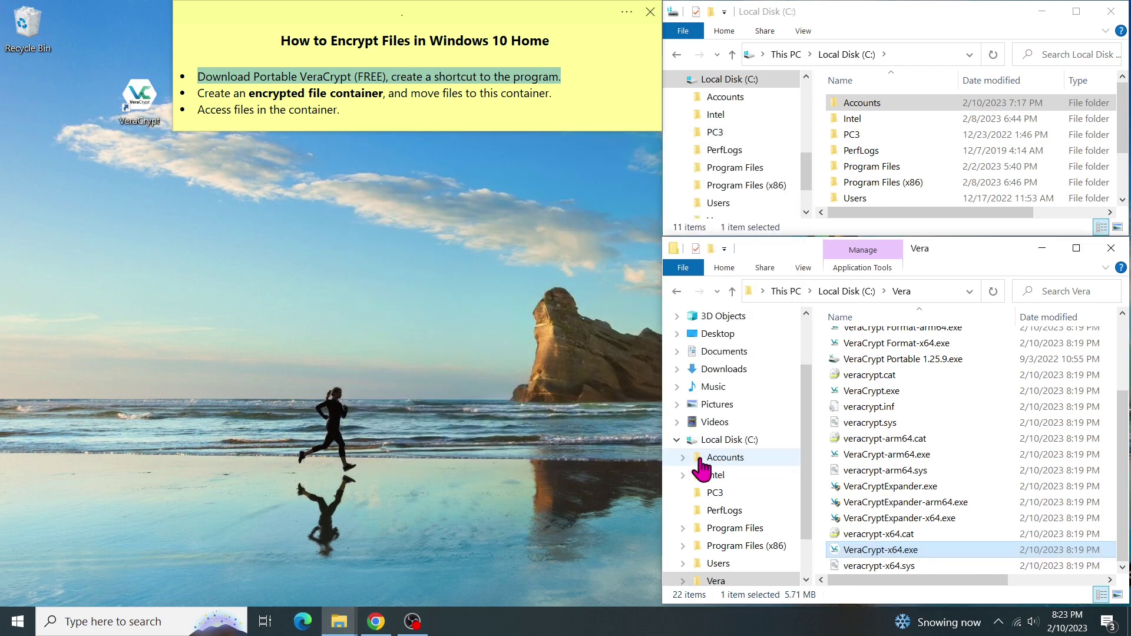
drag(139, 101, 28, 103)
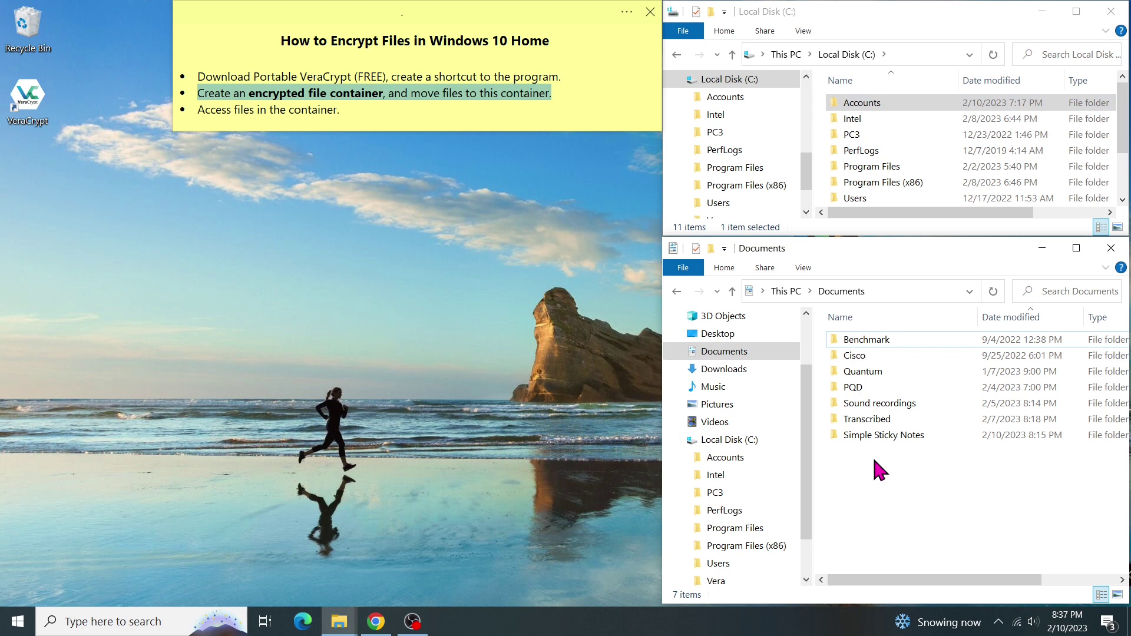
Step: Launch VeraCrypt and start Create Volume as a Standard VeraCrypt encrypted file container
double_click(45, 107)
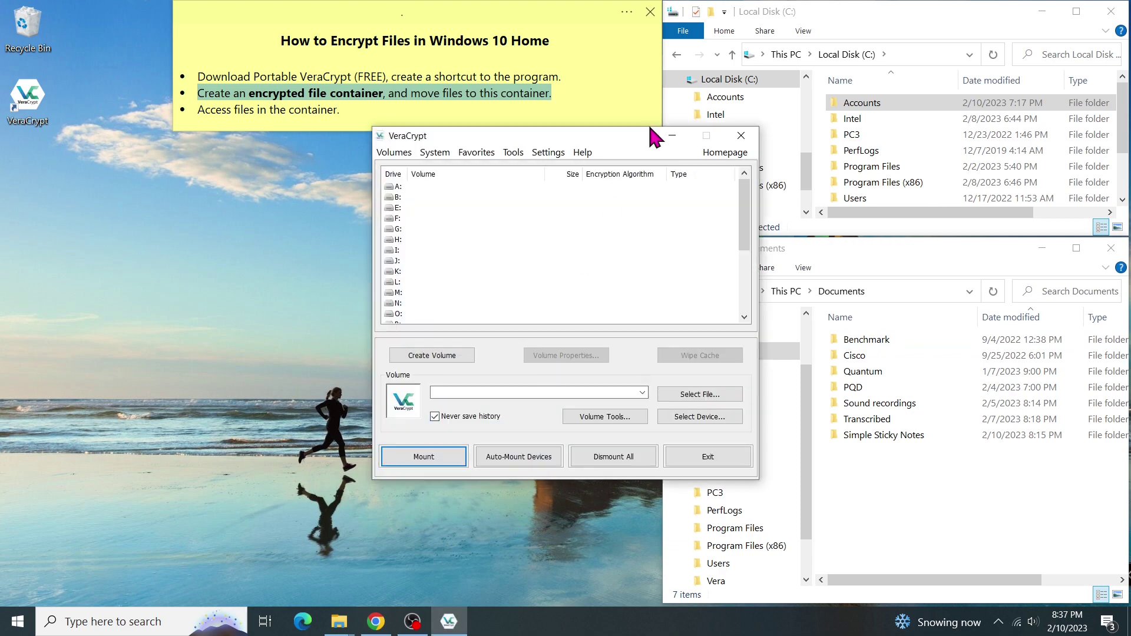
drag(648, 140, 443, 151)
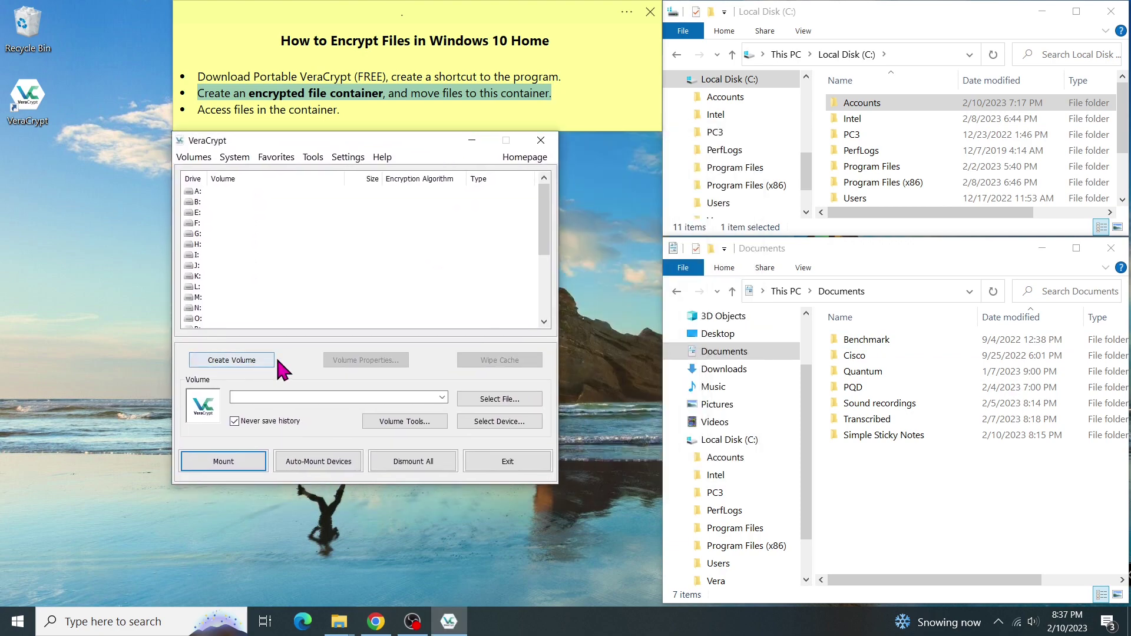
click(267, 360)
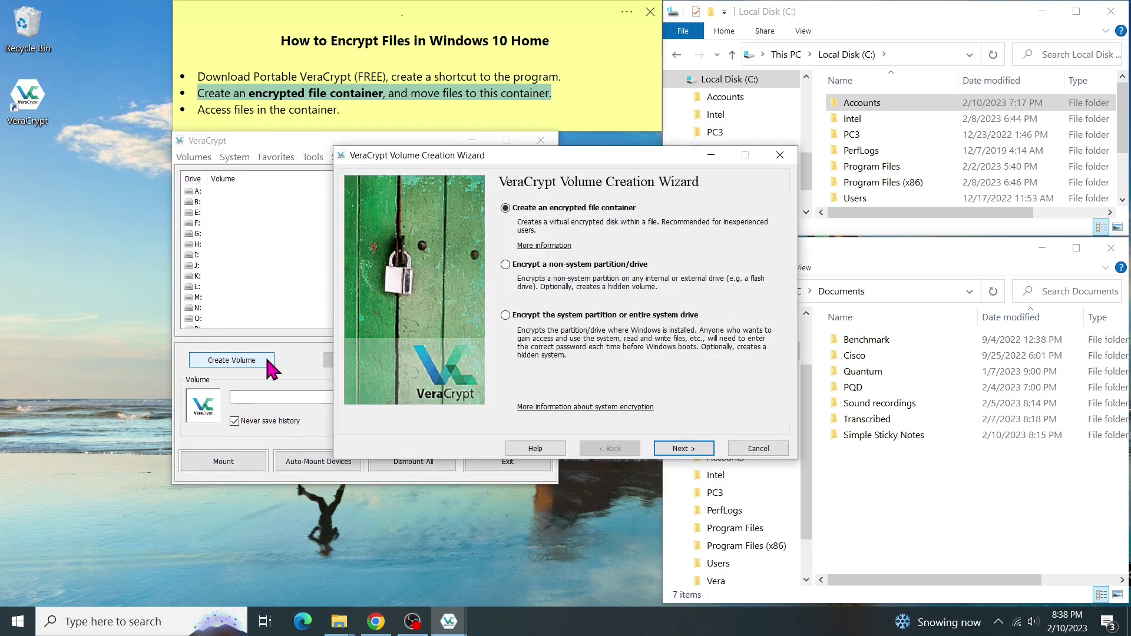
drag(644, 154, 510, 215)
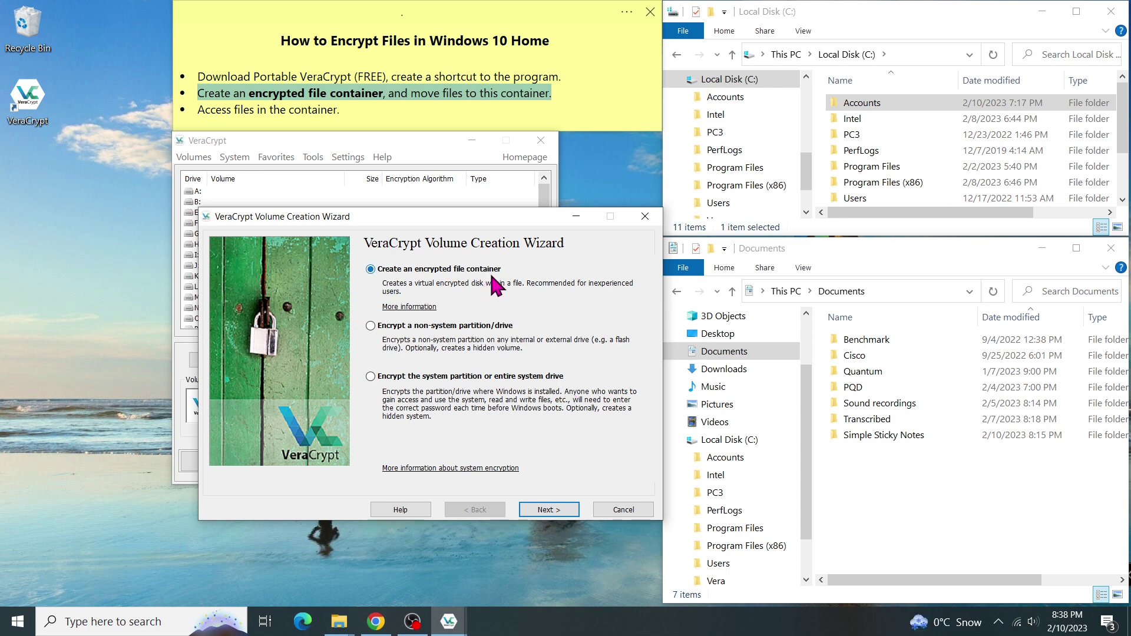
click(564, 515)
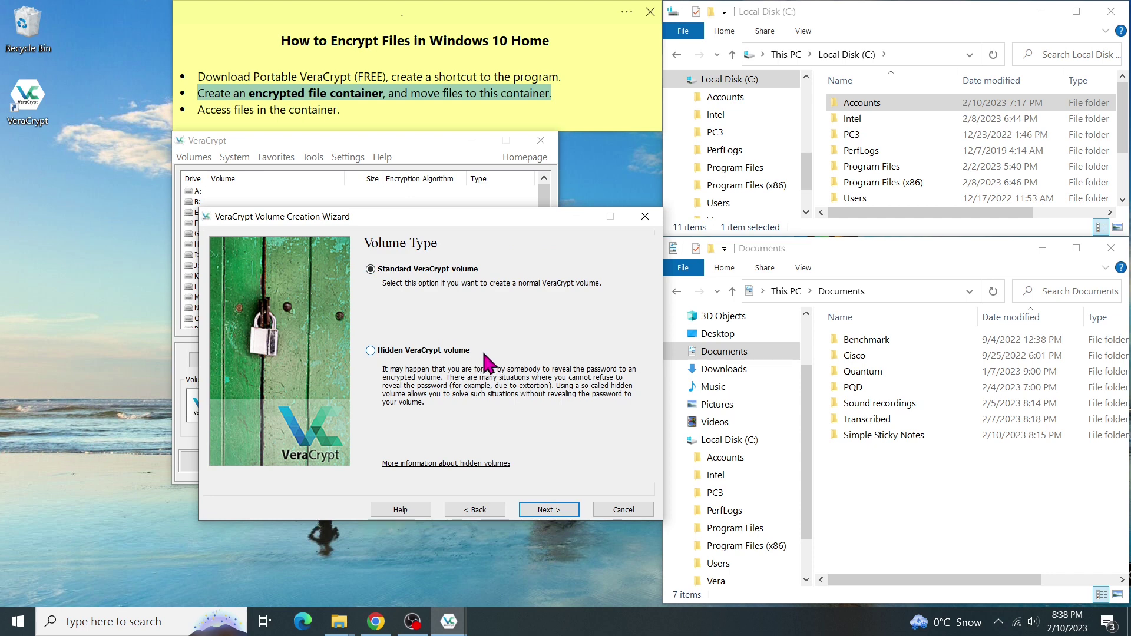
click(569, 511)
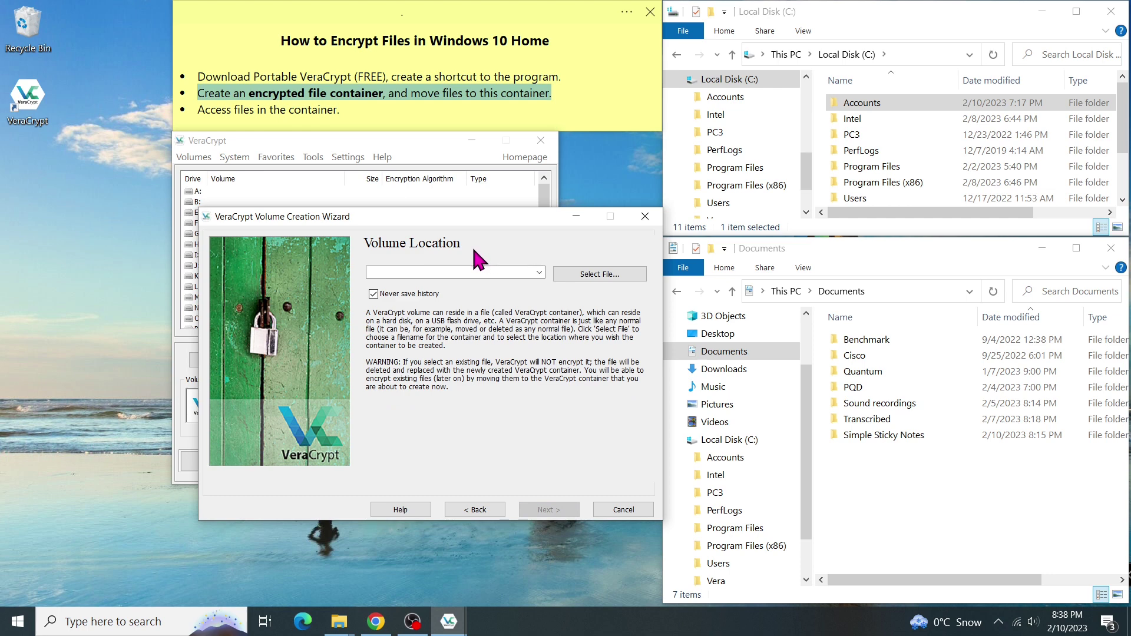
Step: Set the volume location to a new file named ACCOUNTS in Documents
click(538, 272)
click(540, 273)
click(623, 283)
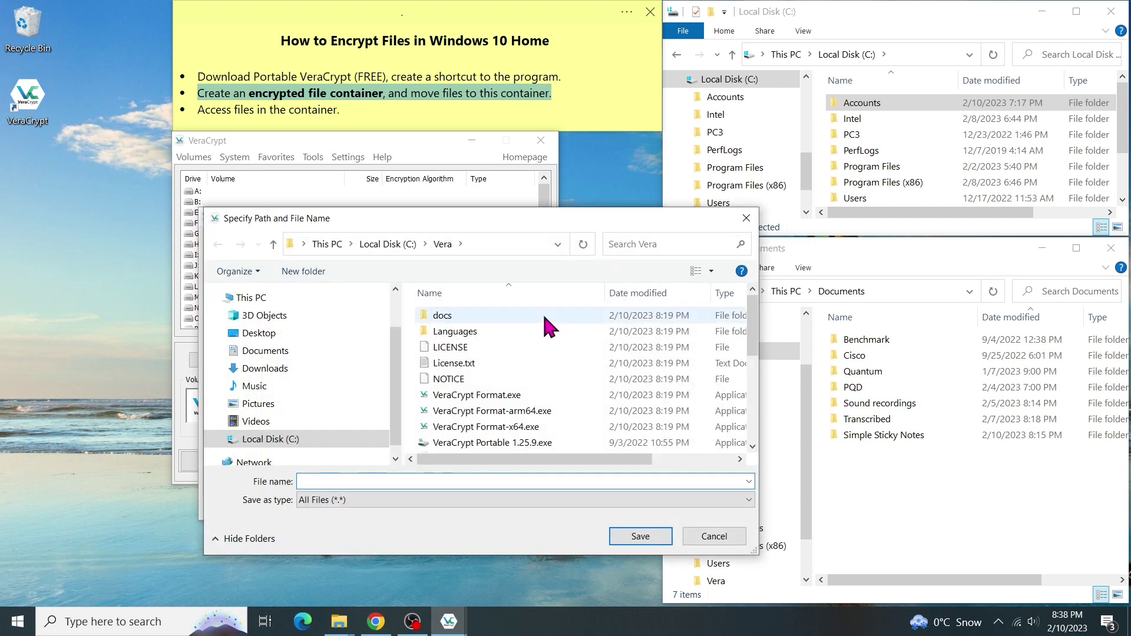
click(299, 350)
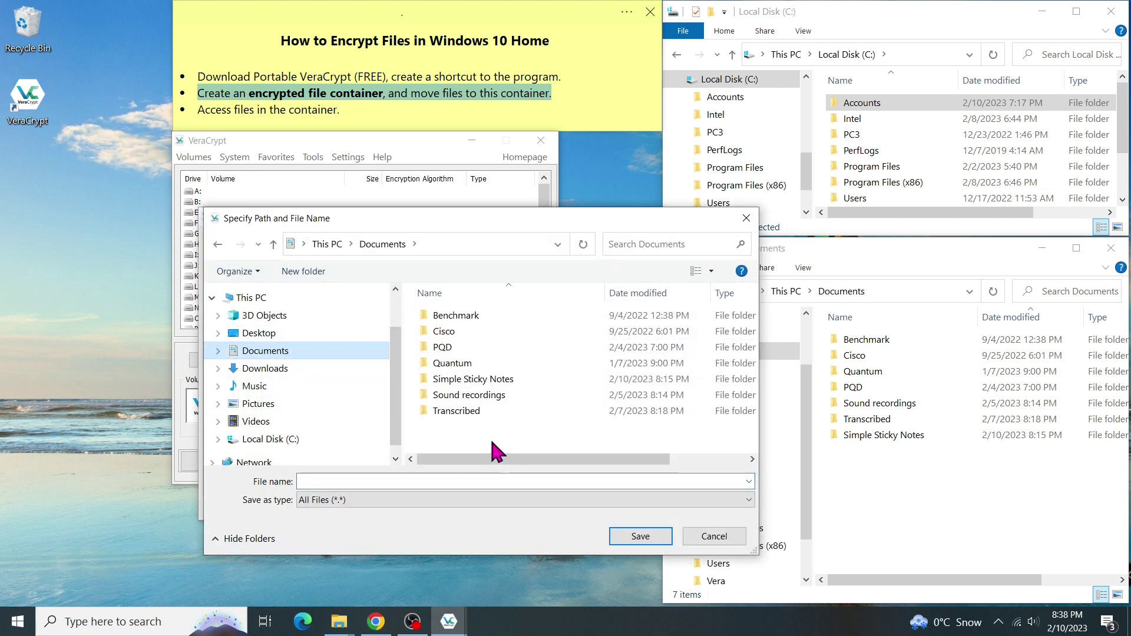
click(354, 482)
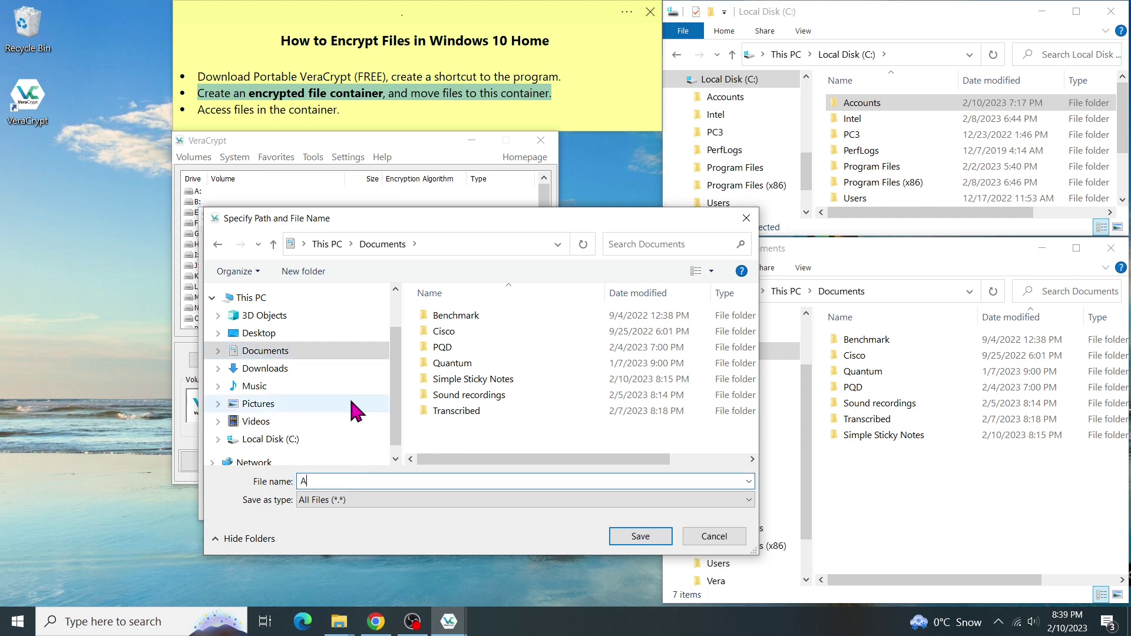
text(CCOUNTS)
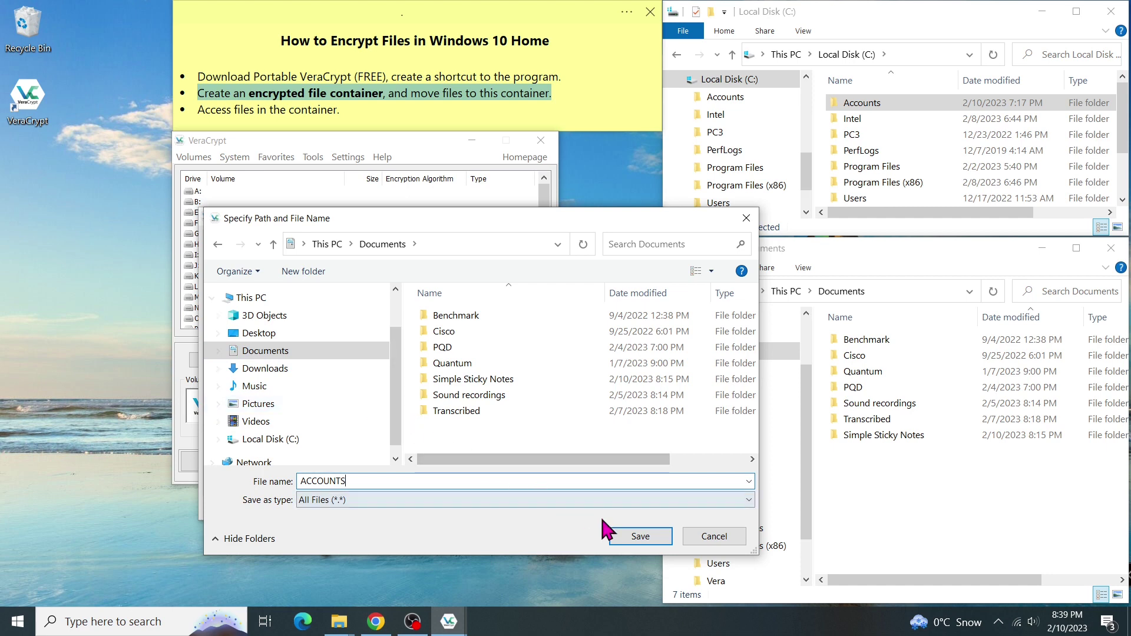
click(659, 537)
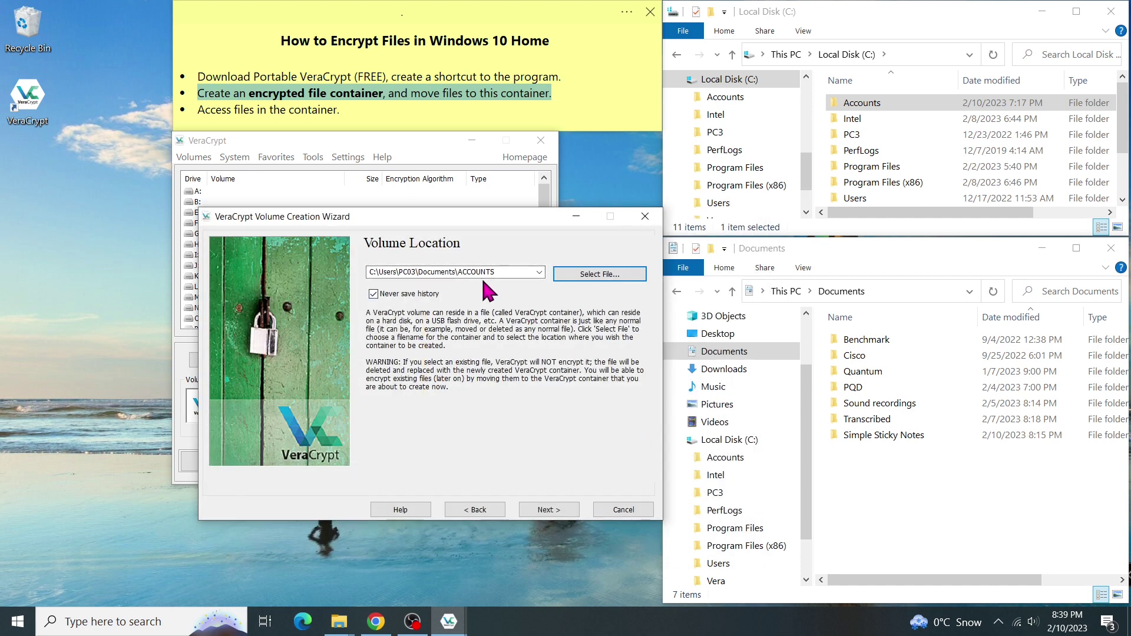
Step: Keep AES with SHA-512 and set the volume size to 10 GB
click(566, 511)
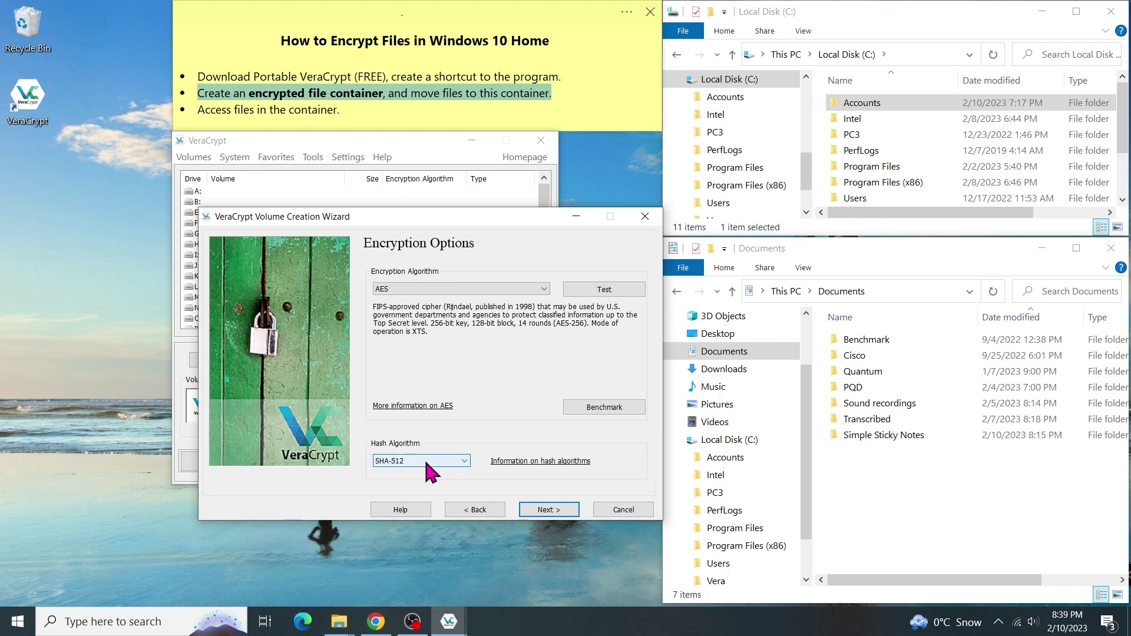
click(569, 511)
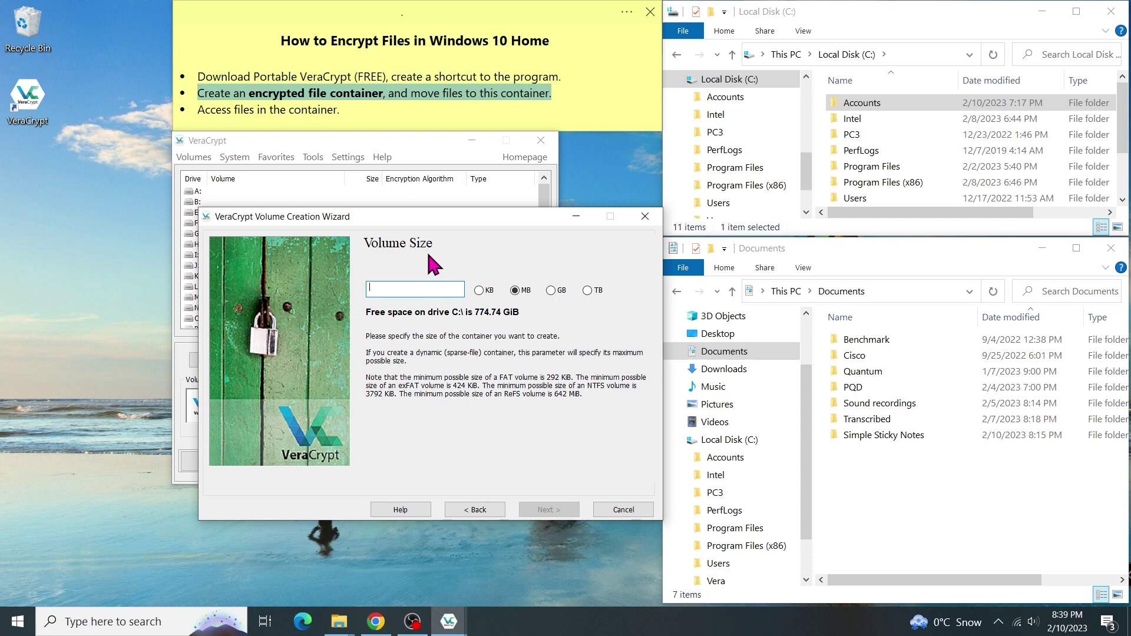
click(552, 290)
click(421, 289)
text(10)
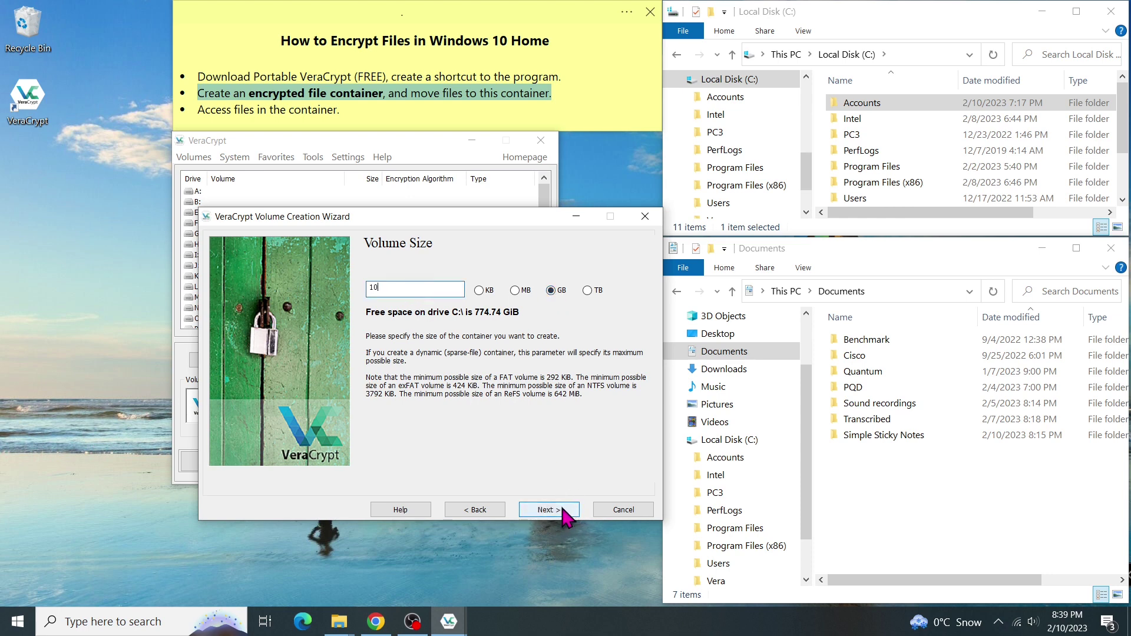
Step: Enter and confirm the volume password, accept the short-password warning, and choose No for large files
click(562, 510)
text(abcdefghij)
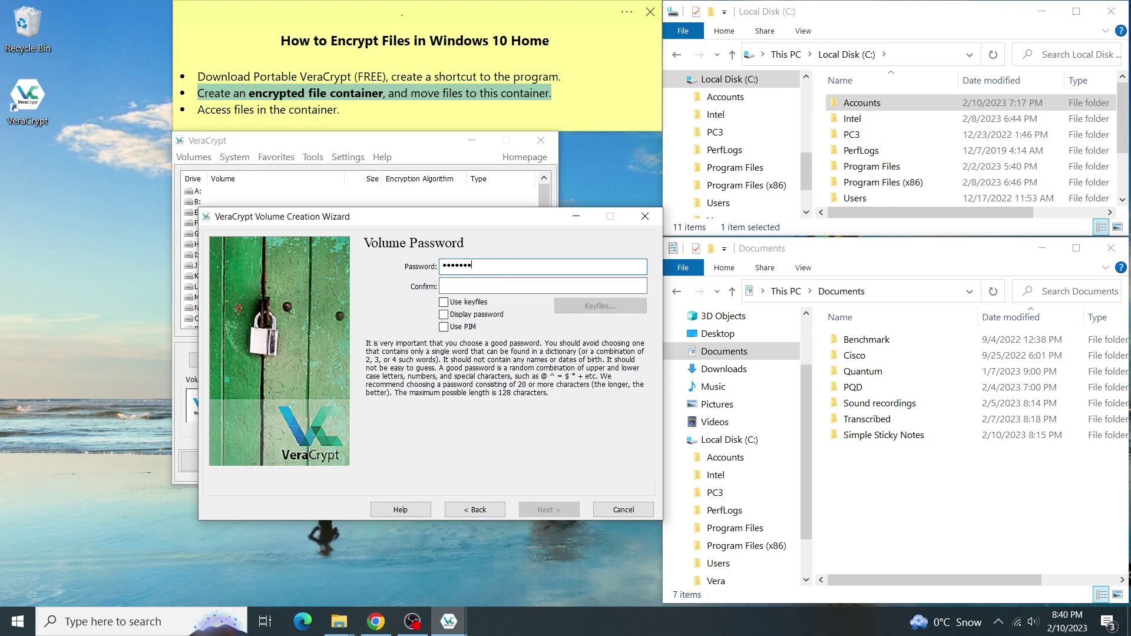
click(501, 285)
text(abcdefghij)
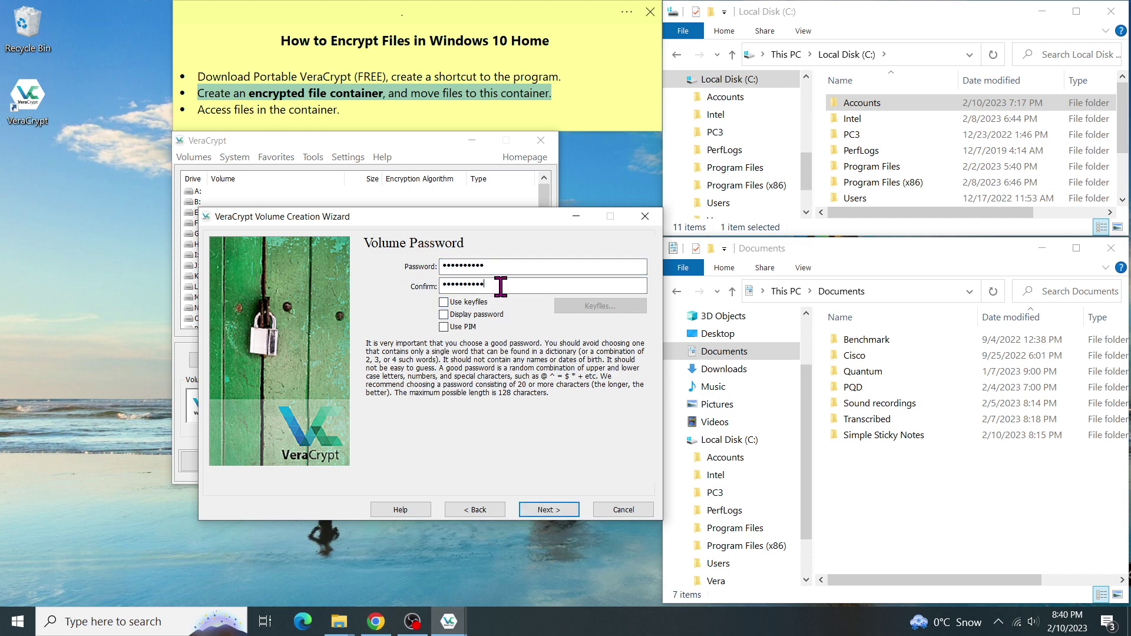
click(566, 510)
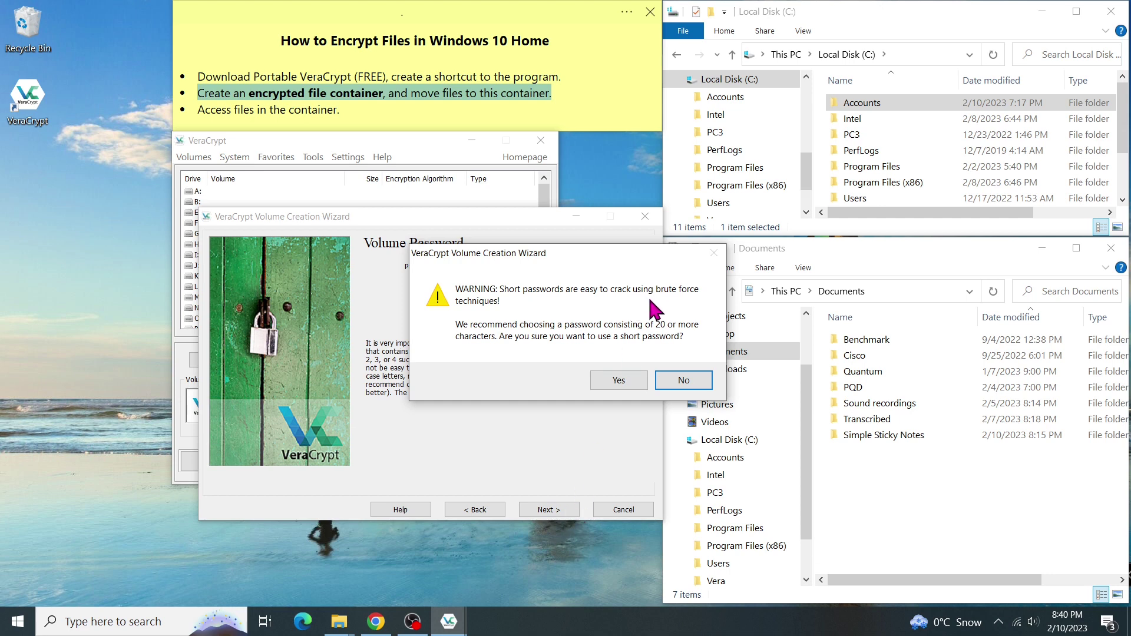
click(638, 391)
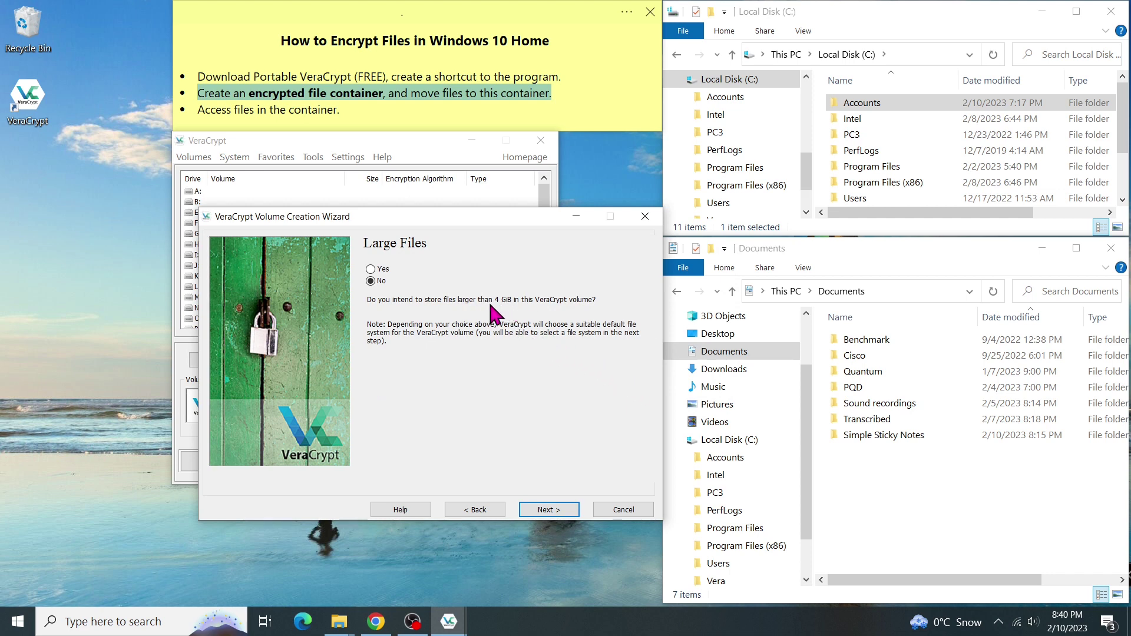
click(373, 269)
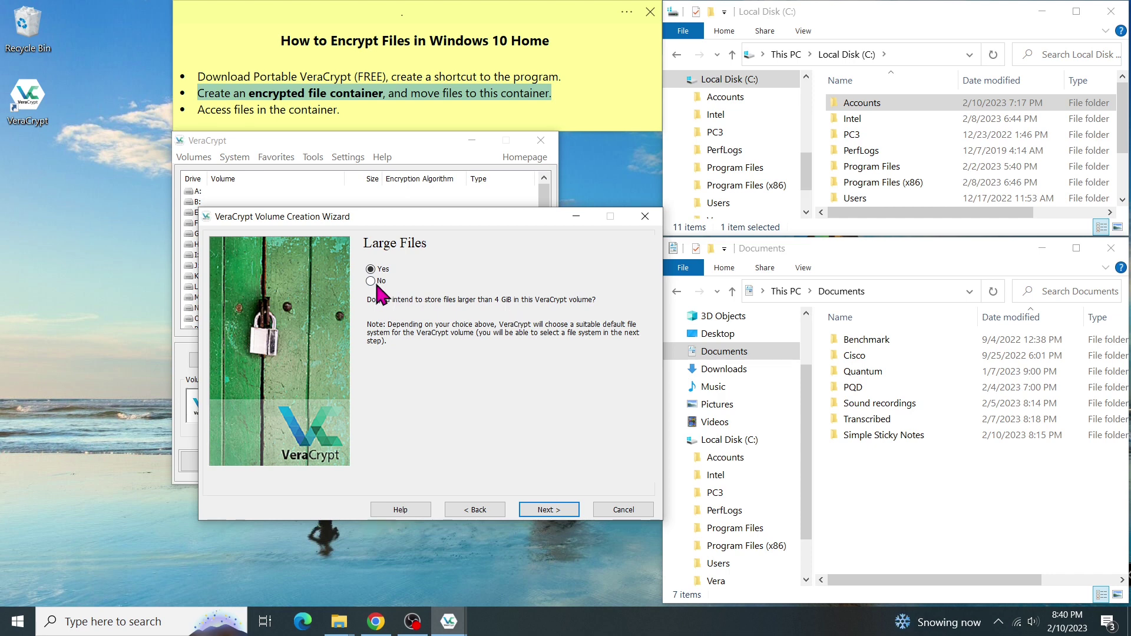
Step: Format the 10 GB ACCOUNTS container, decline disabling Fast Startup, and acknowledge the success message
click(564, 511)
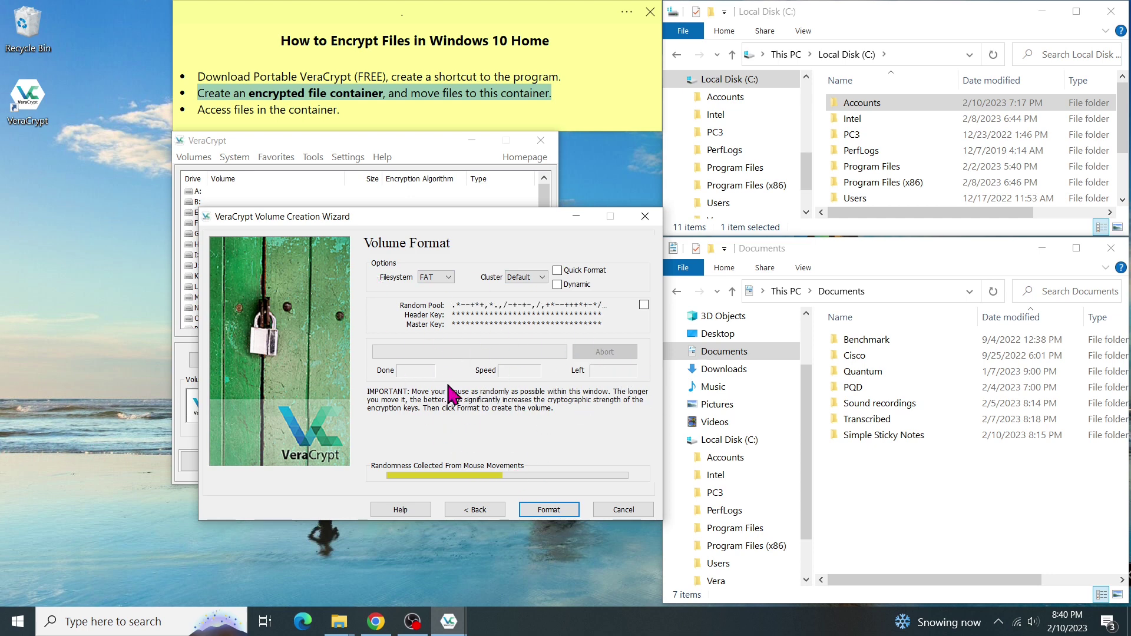
click(570, 512)
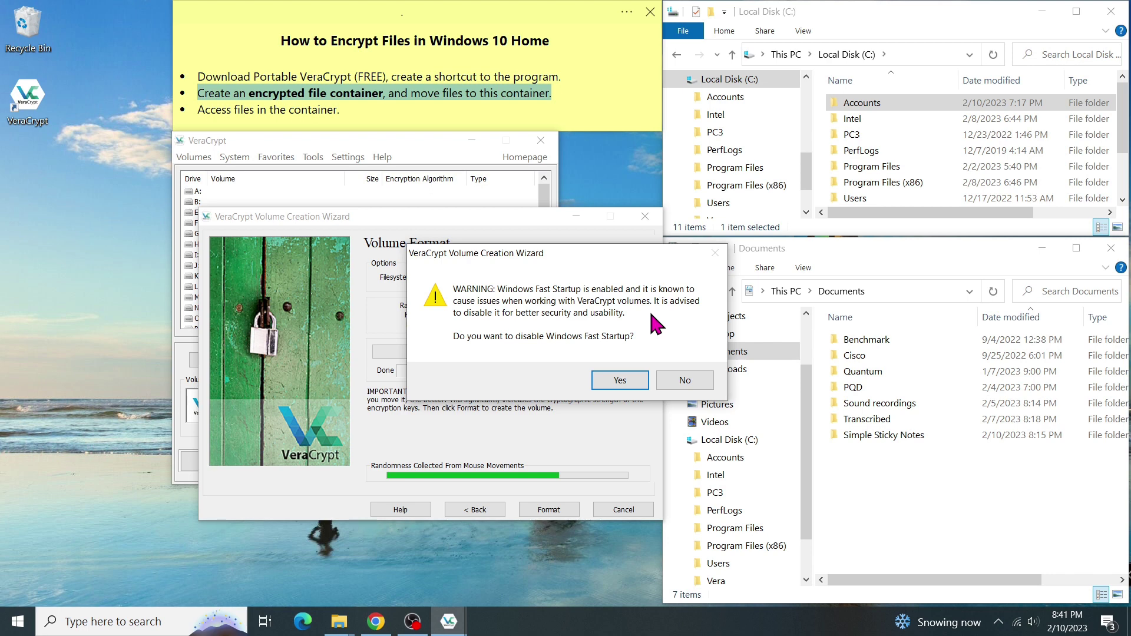
click(701, 383)
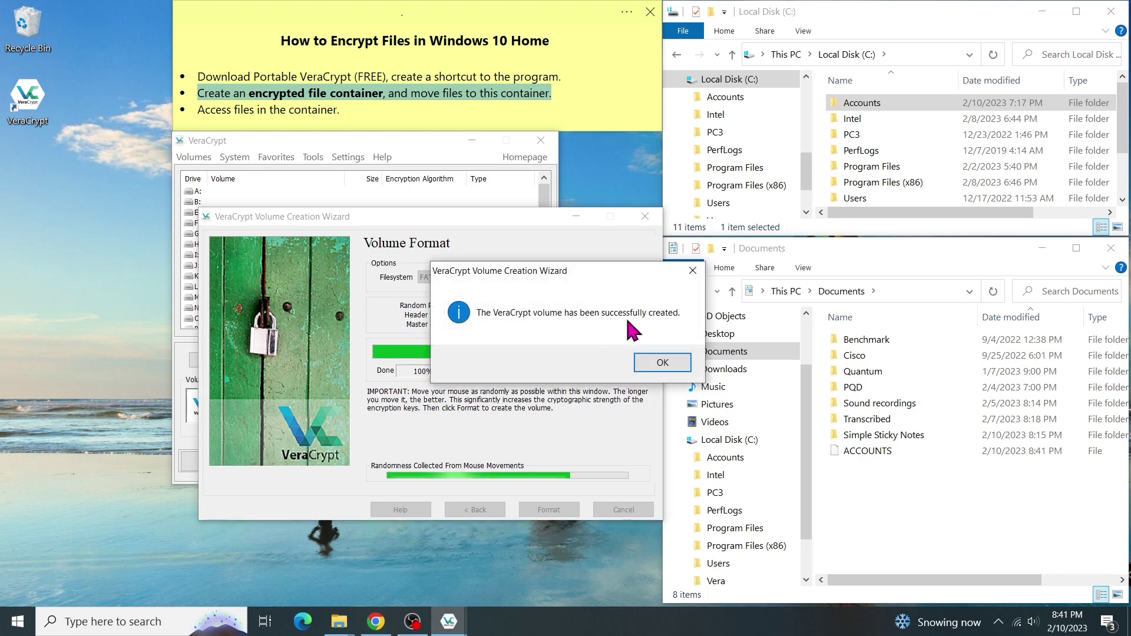
click(681, 372)
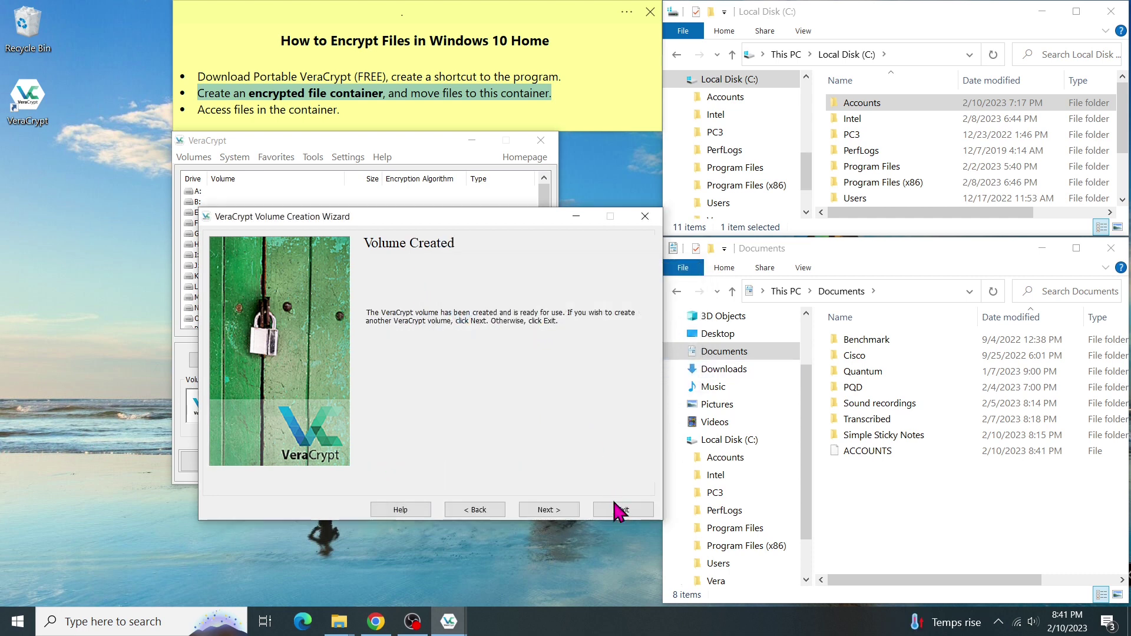
Step: Exit the wizard, check the ACCOUNTS file in Documents, and open C:\Accounts with folders 2017–2023
click(636, 511)
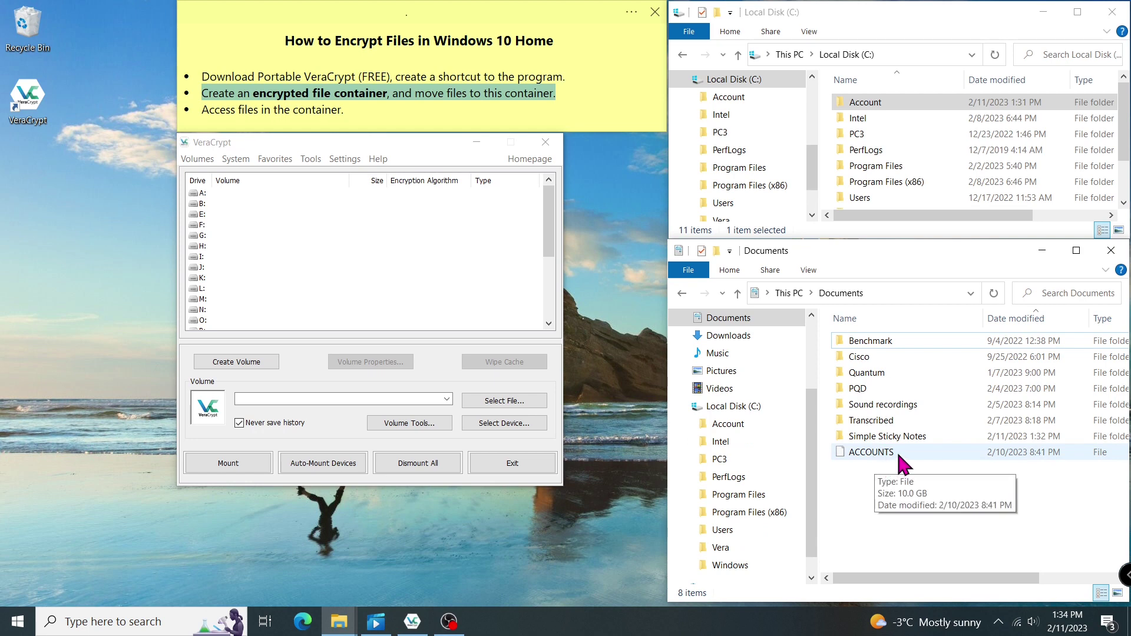
double_click(870, 452)
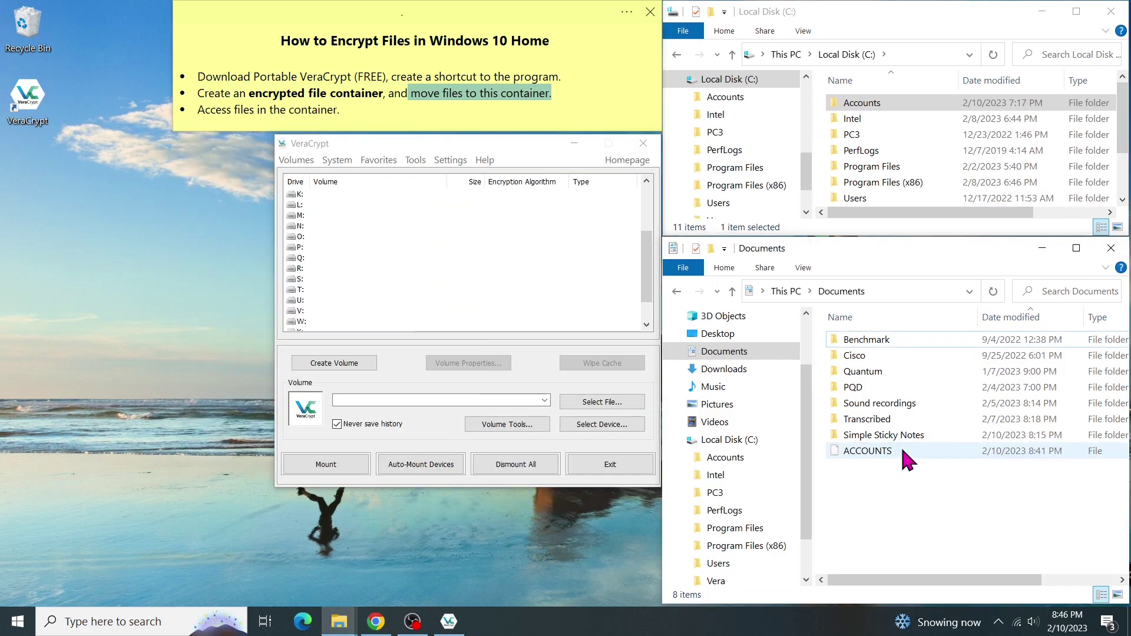
click(903, 449)
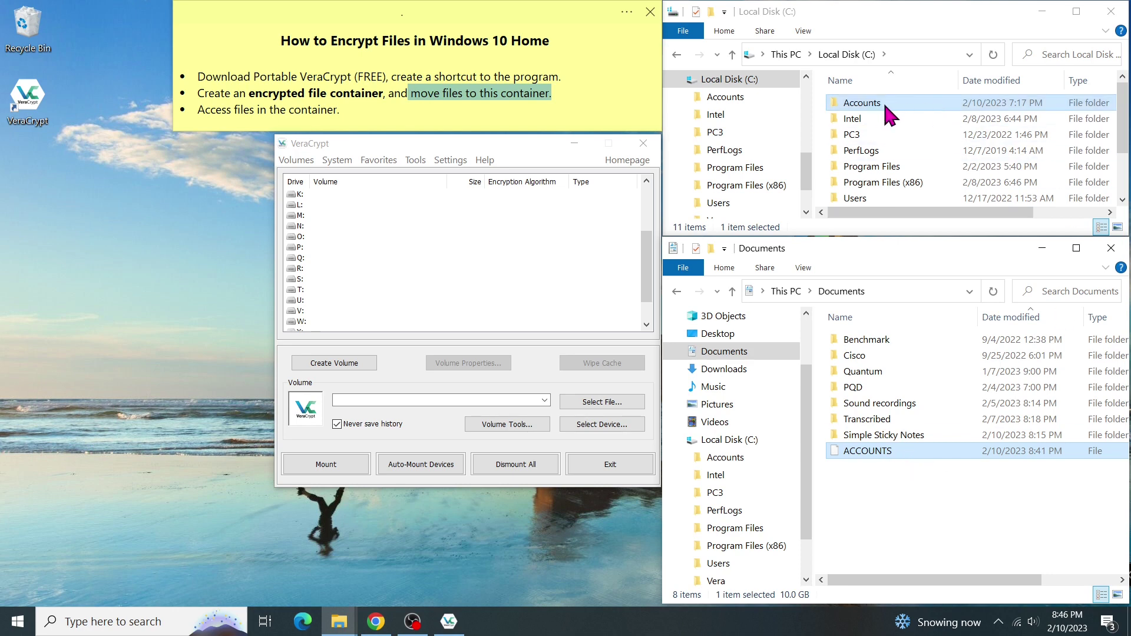
click(682, 96)
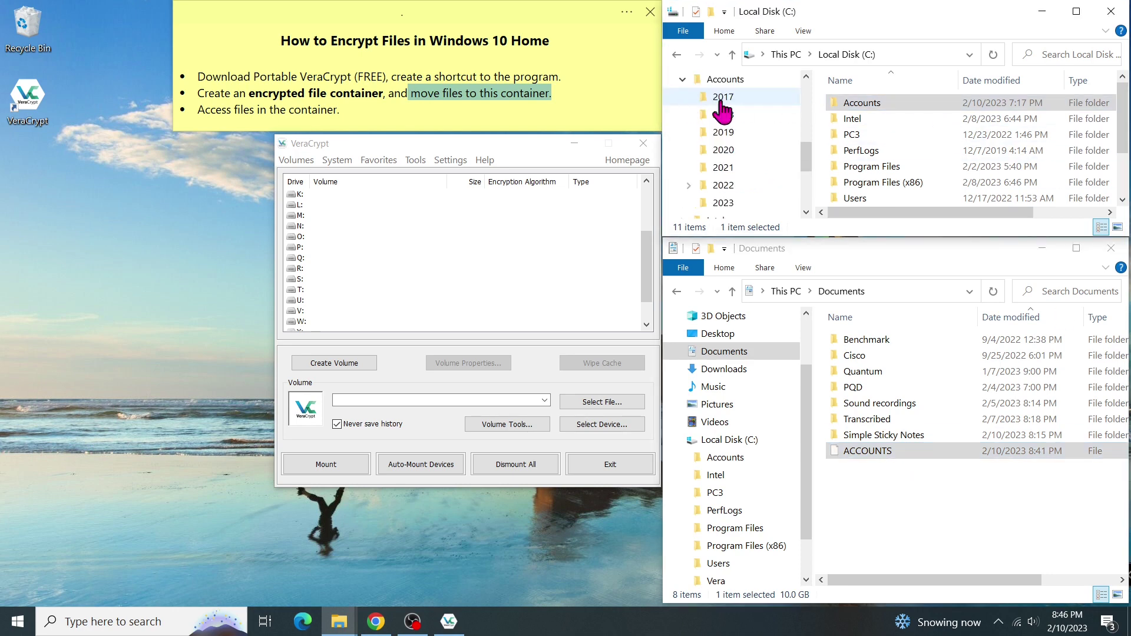
click(735, 81)
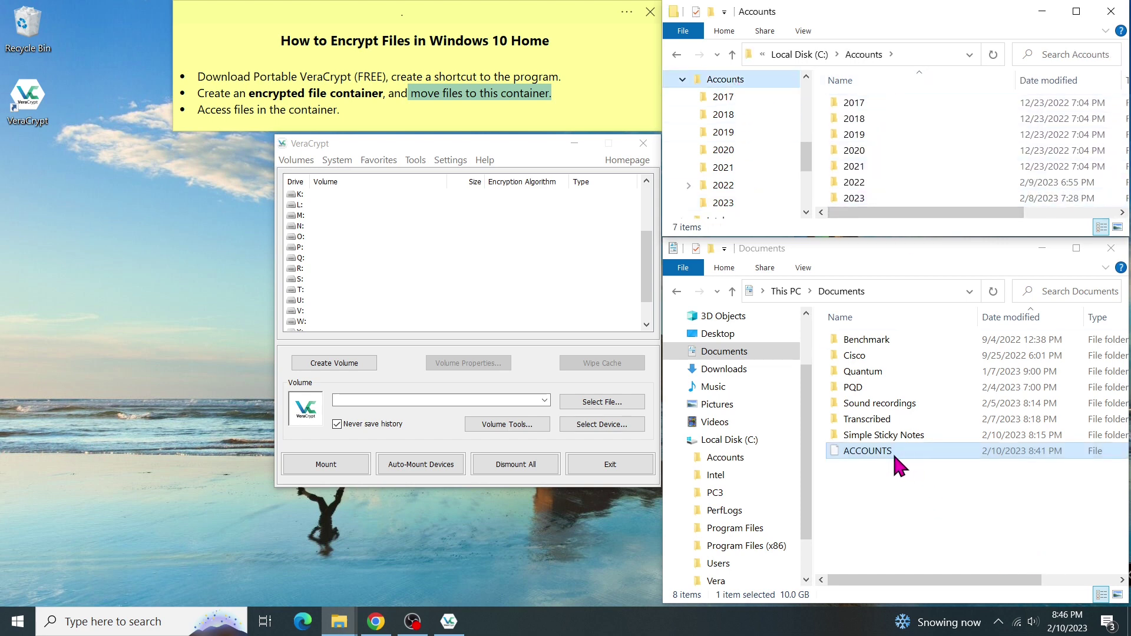
Step: Choose drive letter X: in the VeraCrypt main window
click(365, 183)
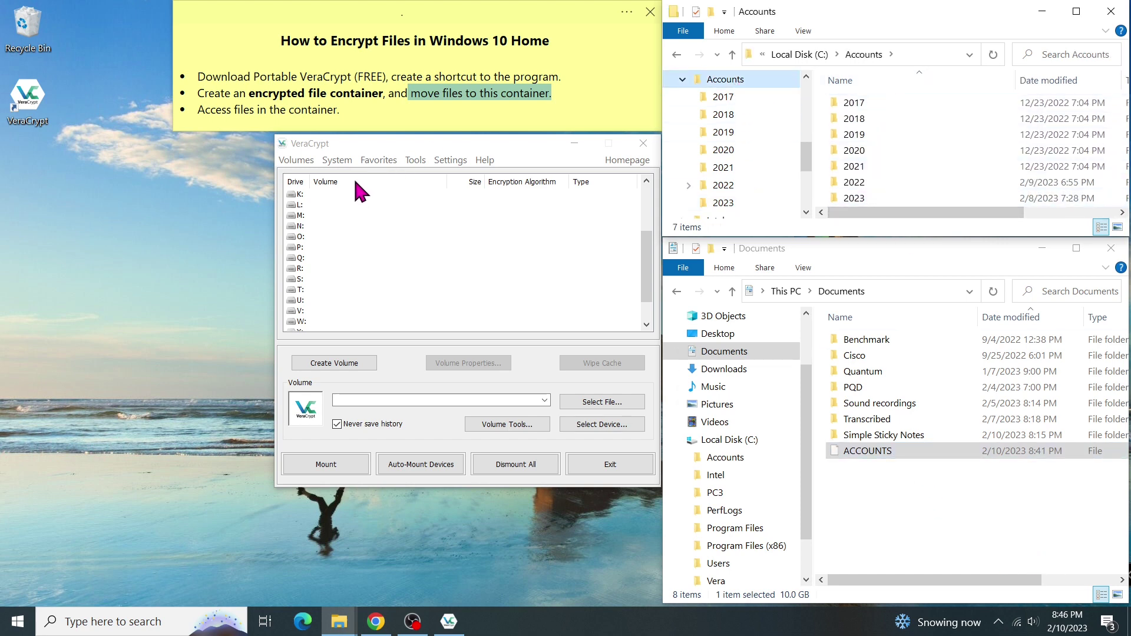
drag(645, 283, 647, 299)
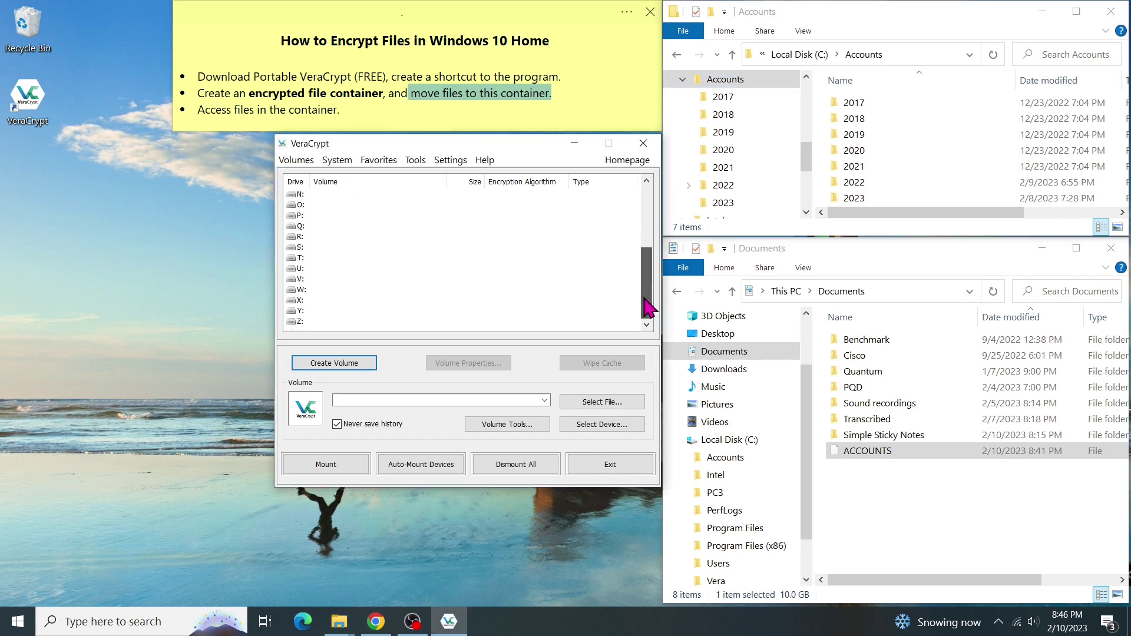
click(305, 300)
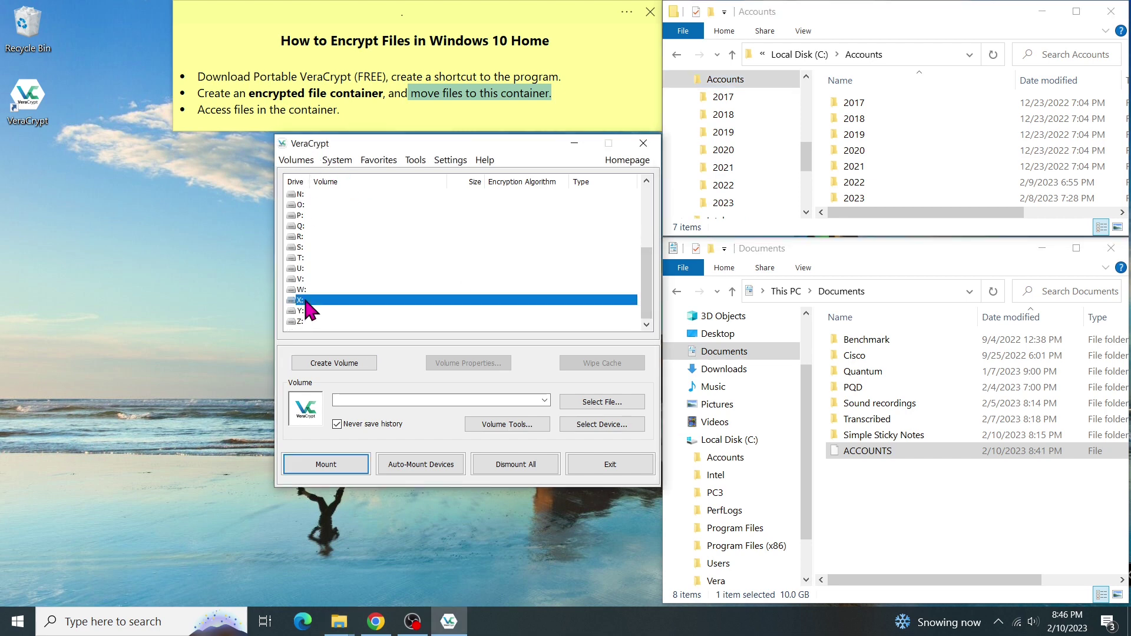
Step: Set Documents\ACCOUNTS as the volume to mount and enter the volume password
click(619, 403)
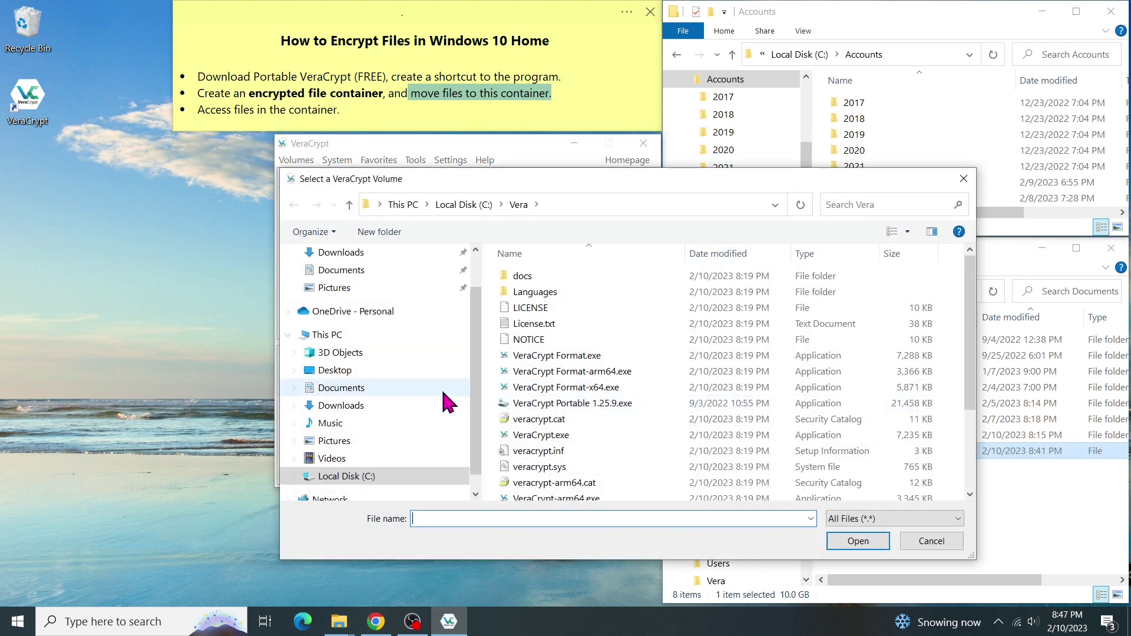
click(405, 387)
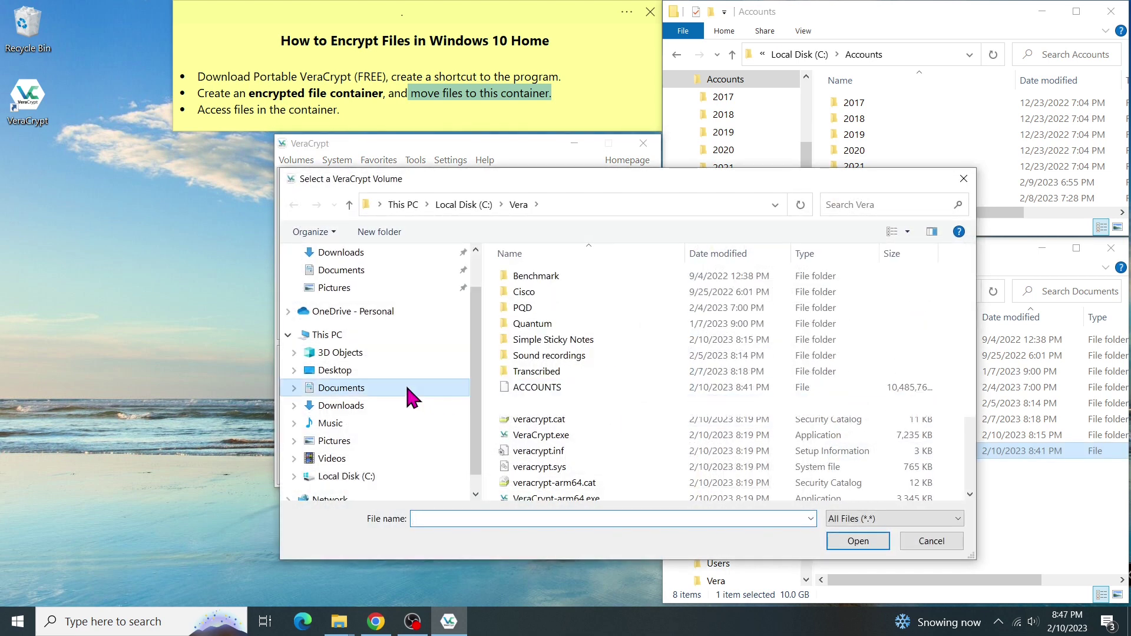
click(548, 387)
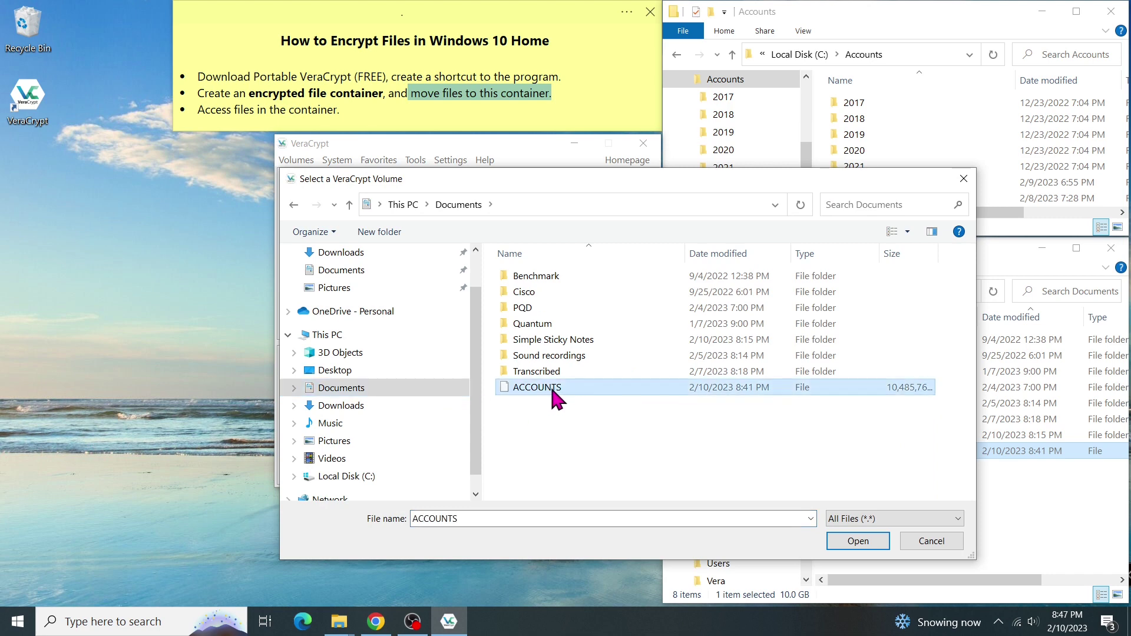
click(860, 541)
click(325, 465)
text(password12)
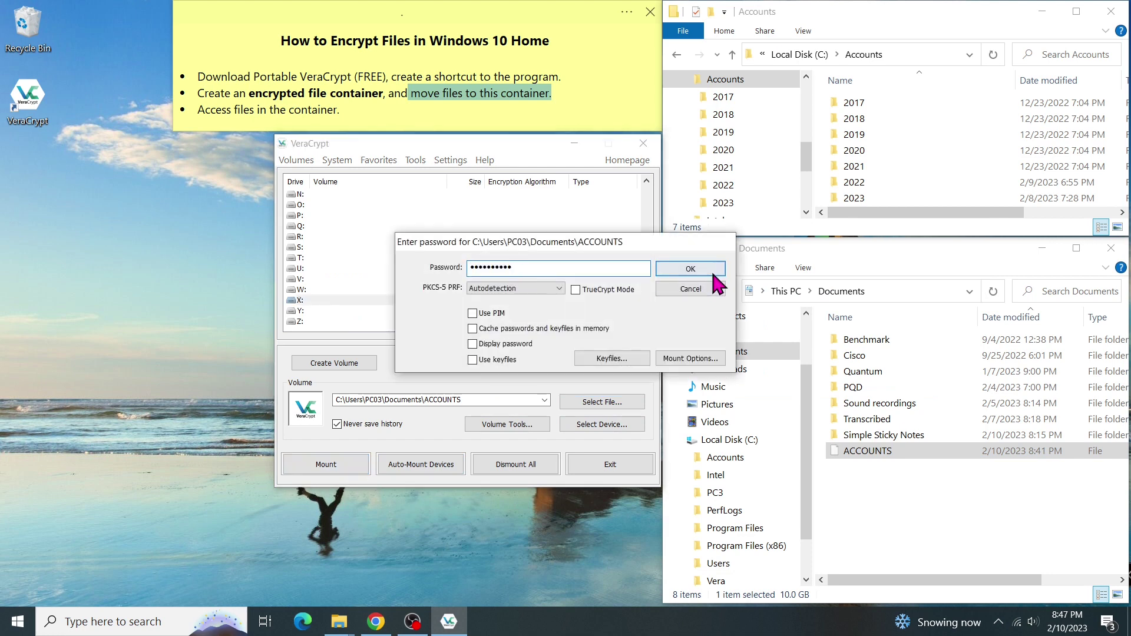
Step: Mount the volume as X: and paste the Accounts folder from C: into it
click(707, 269)
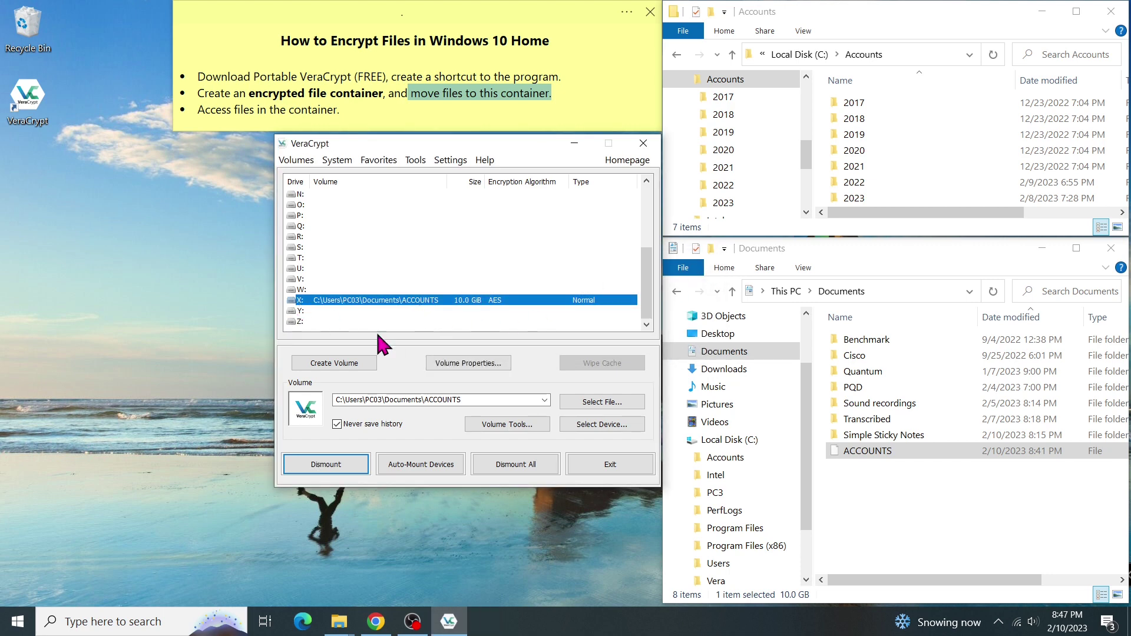
scroll(811, 461, down, 2)
click(760, 542)
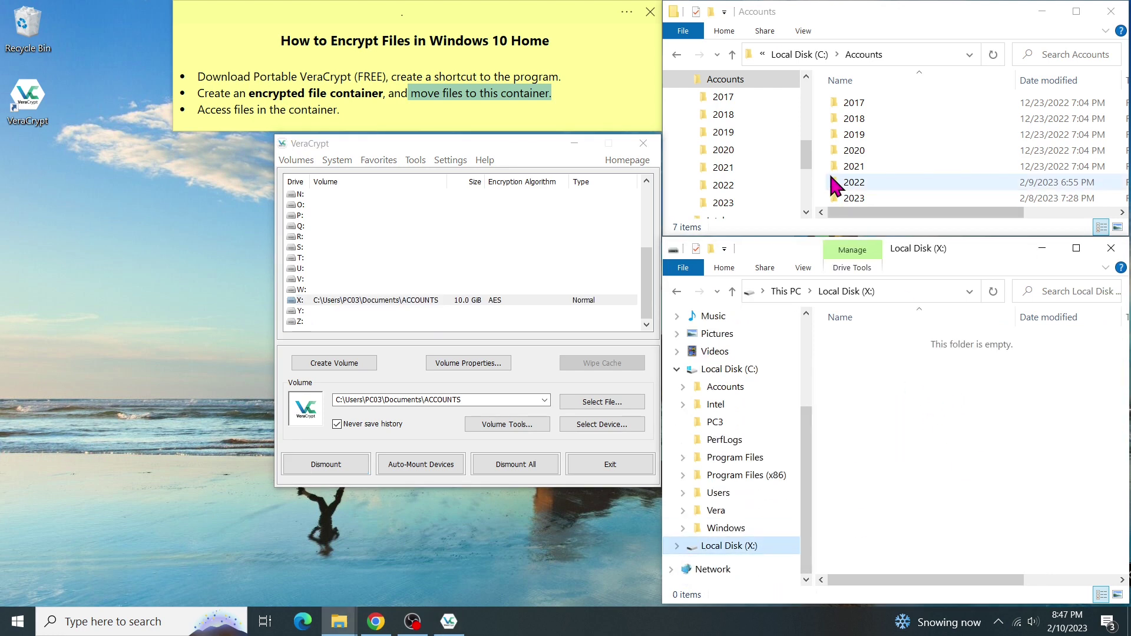
drag(808, 164, 808, 158)
click(768, 79)
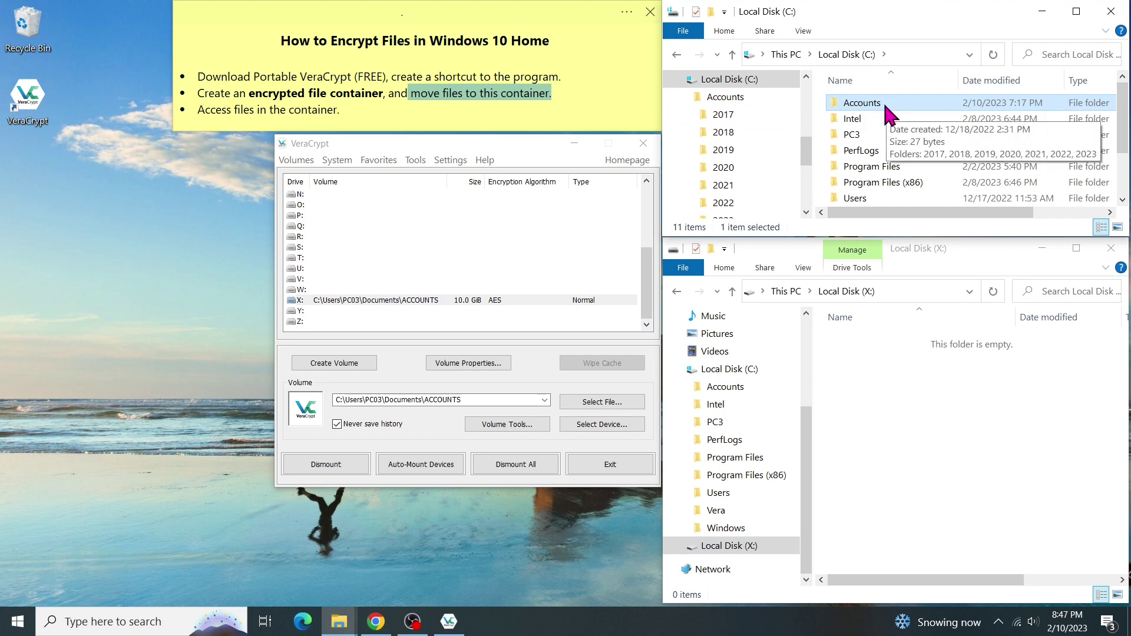
right_click(873, 395)
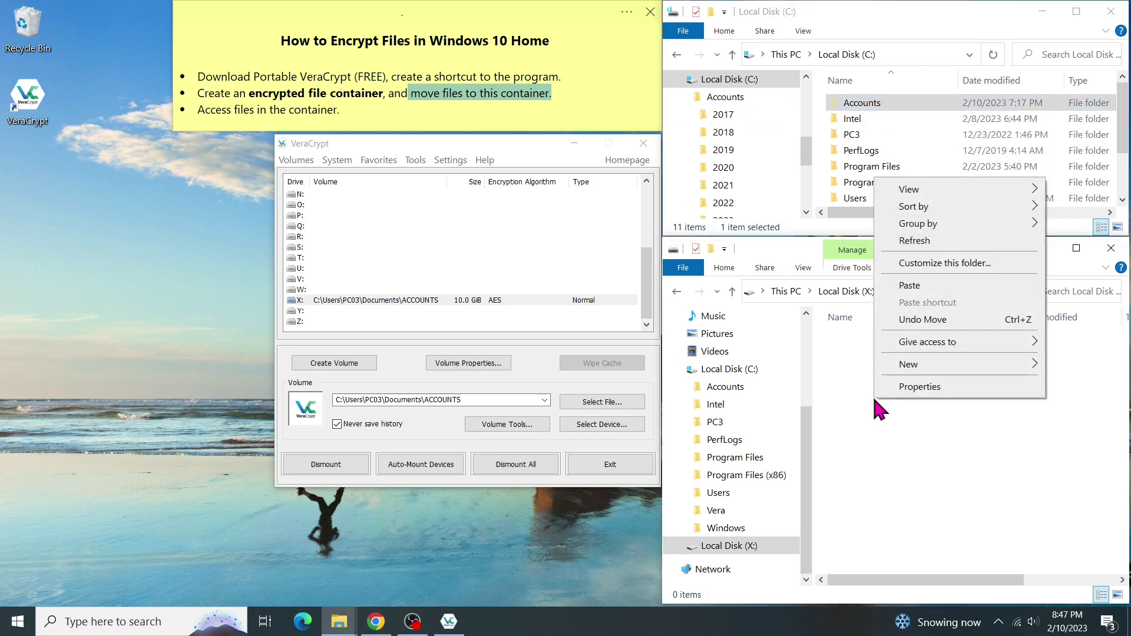
click(930, 285)
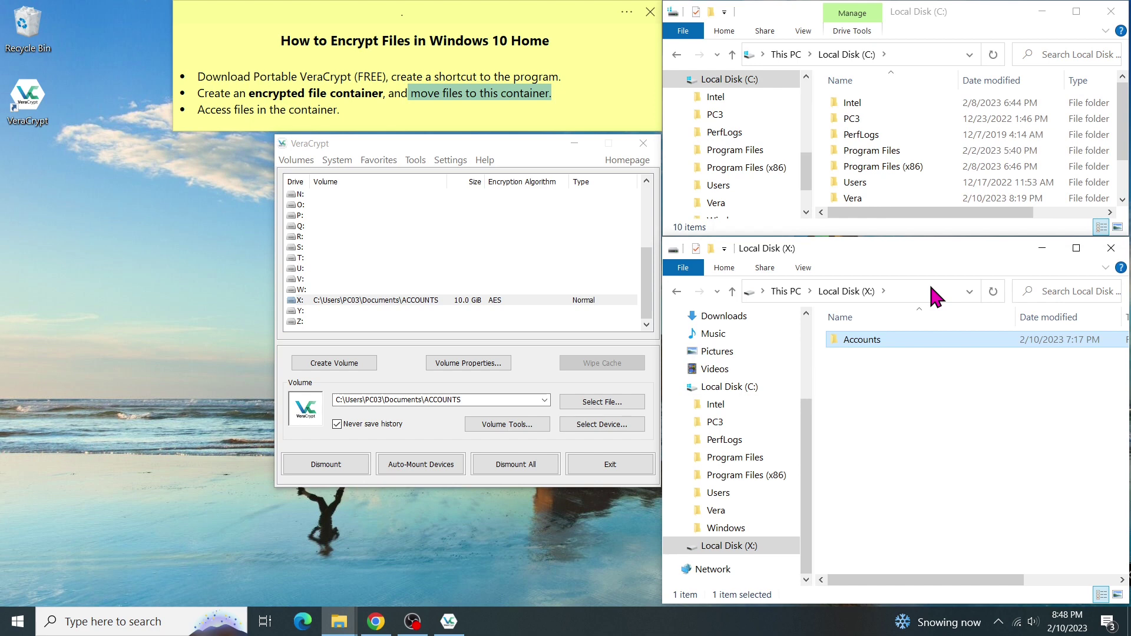
Step: Browse X:\Accounts, checking the 2022 and 2023 year folders
double_click(877, 341)
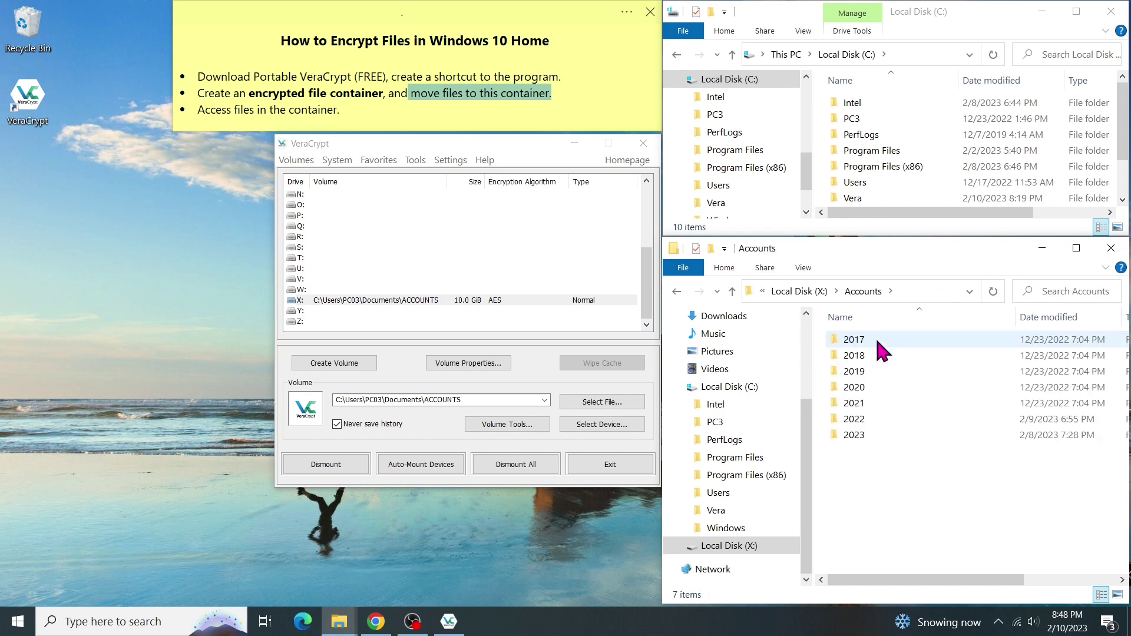
double_click(874, 422)
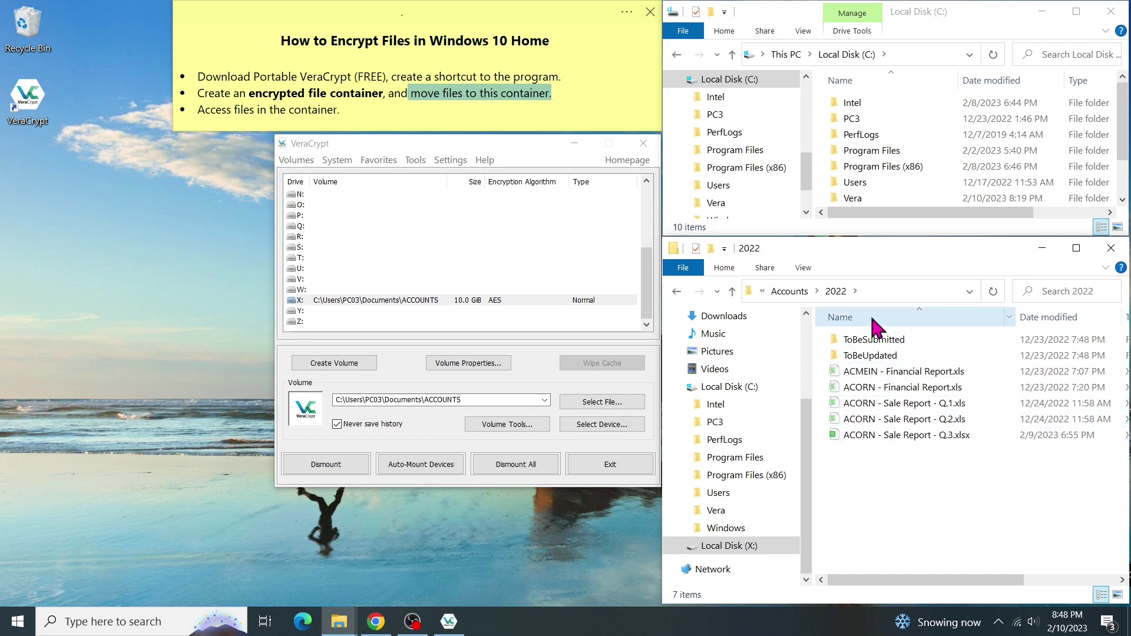
click(732, 291)
double_click(860, 434)
click(770, 552)
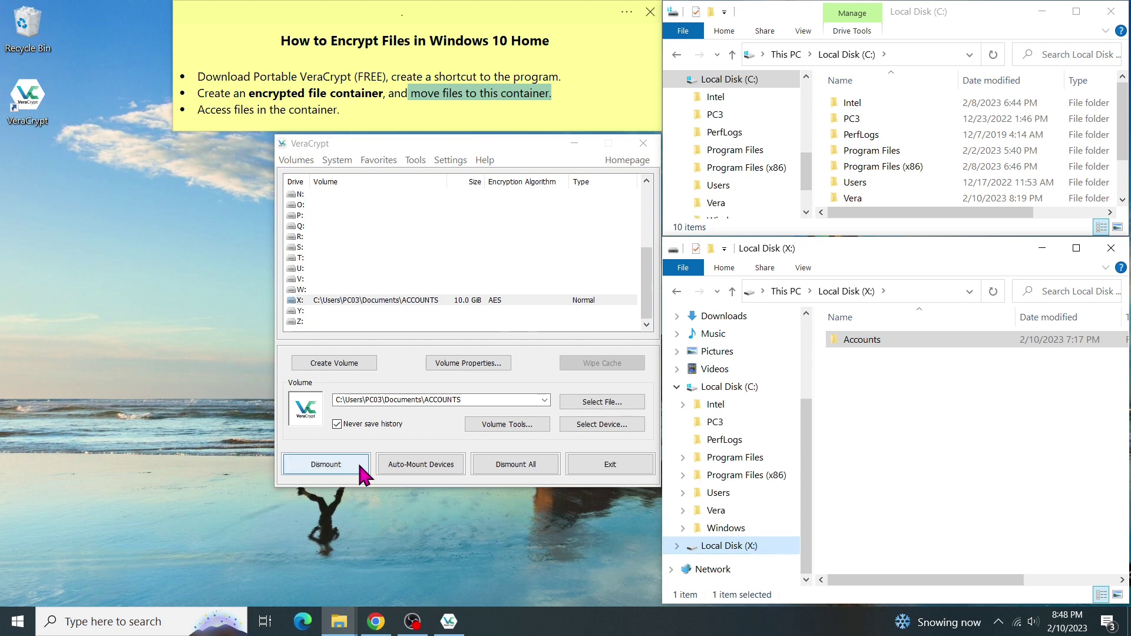
Step: Dismount the ACCOUNTS volume from drive X: in VeraCrypt
click(325, 464)
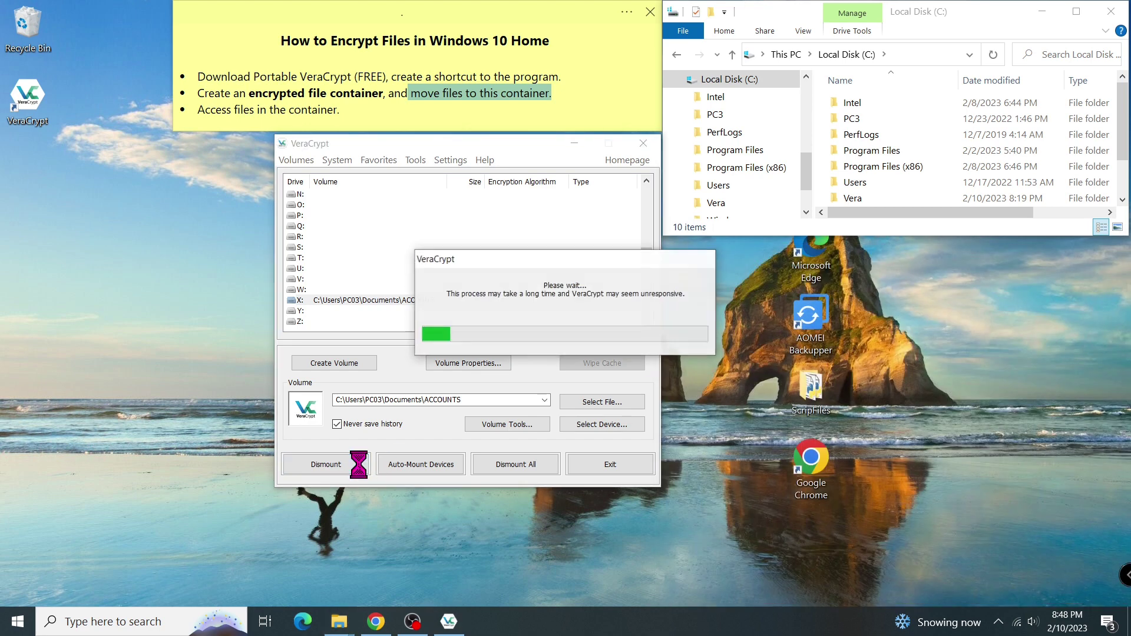